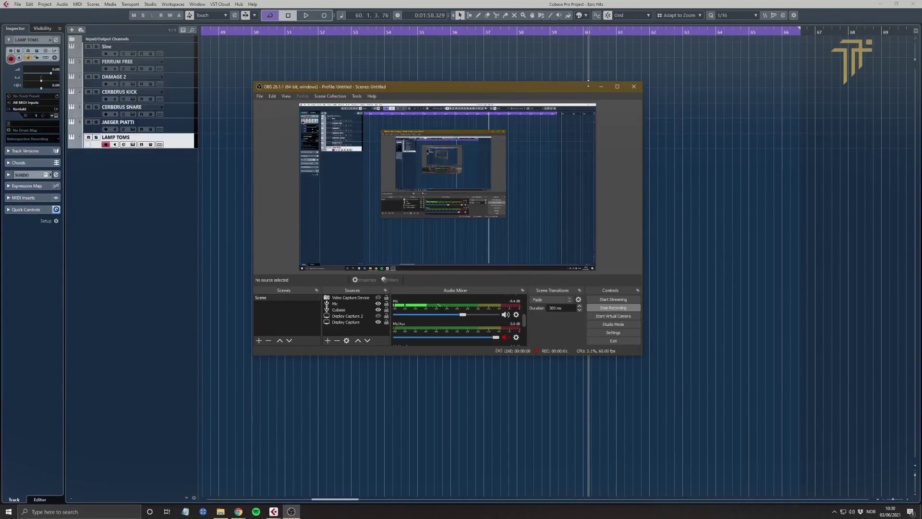
- Hide the OBS window, set the project's loop range from bar 2 to bar 6, and place the playhead at bar 2
click(601, 87)
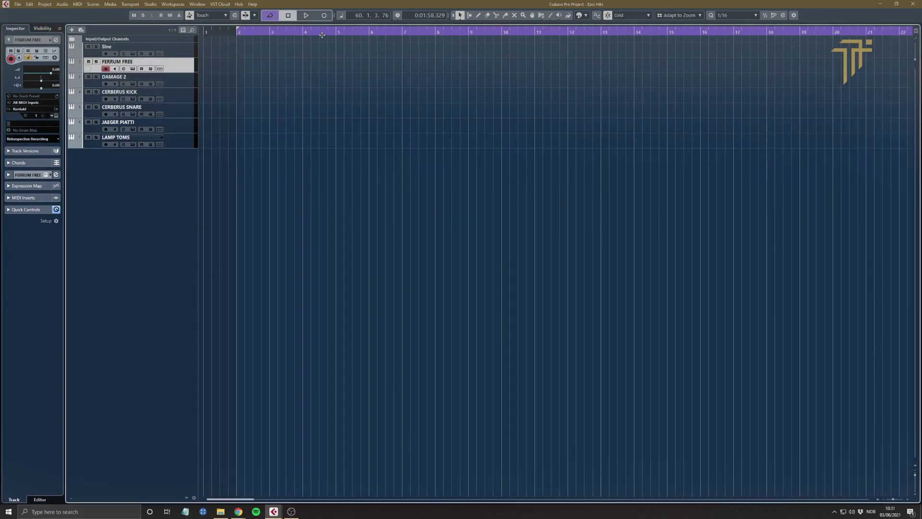
drag(237, 32, 368, 32)
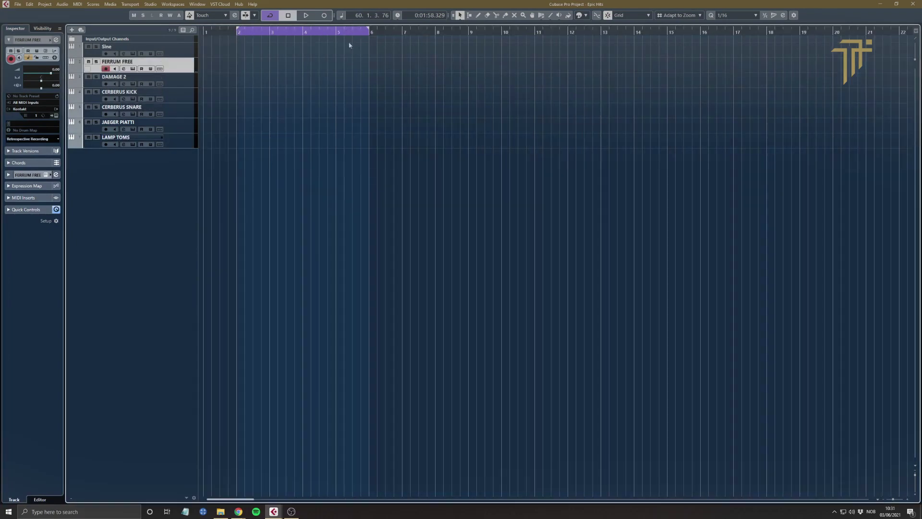
click(237, 33)
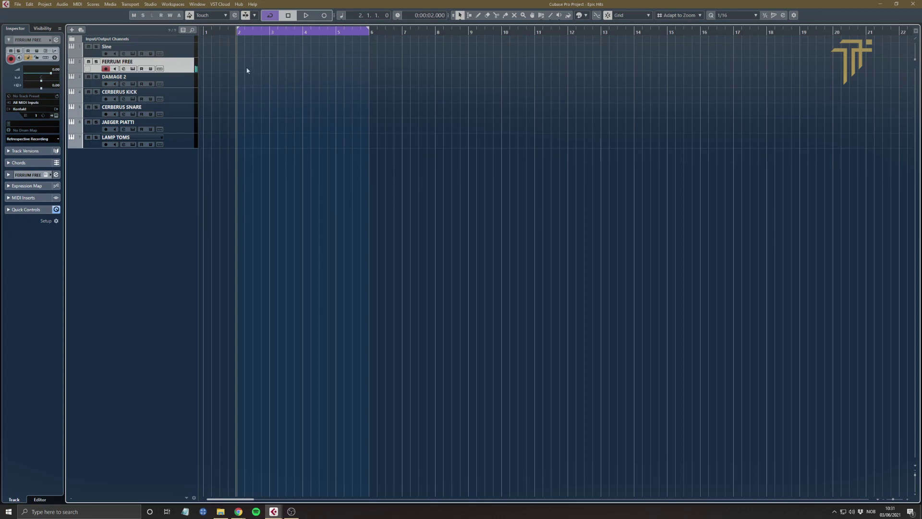
- Create a two-bar MIDI part at bar 2 on the FERRUM FREE track, holding a D2 note for its full length
drag(237, 67, 302, 67)
double_click(278, 65)
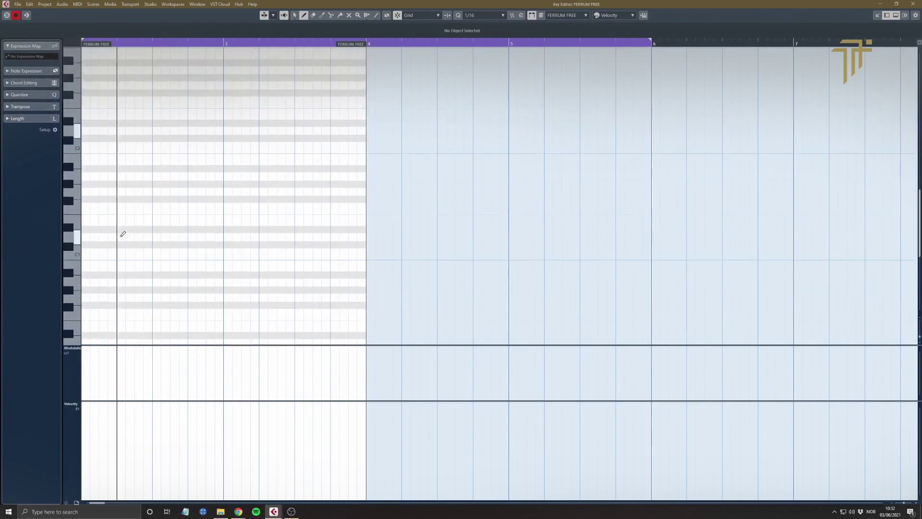
drag(86, 130, 367, 130)
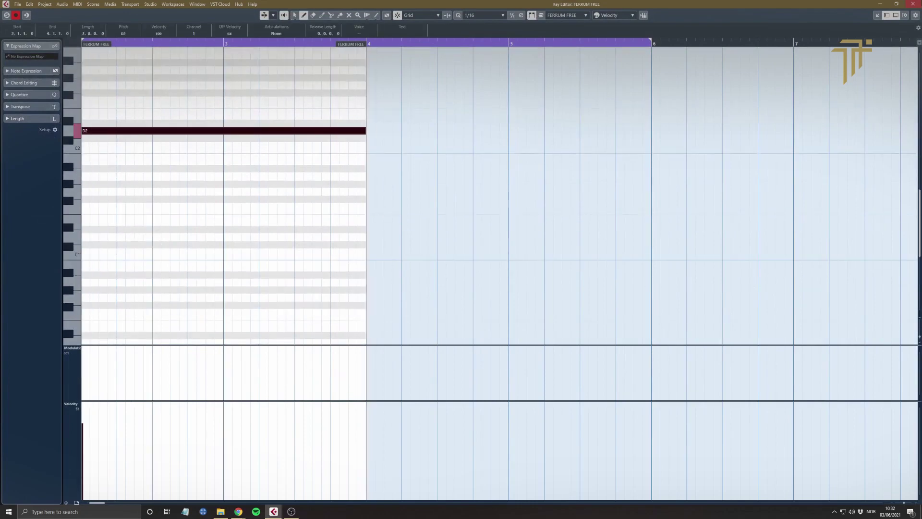
key(Escape)
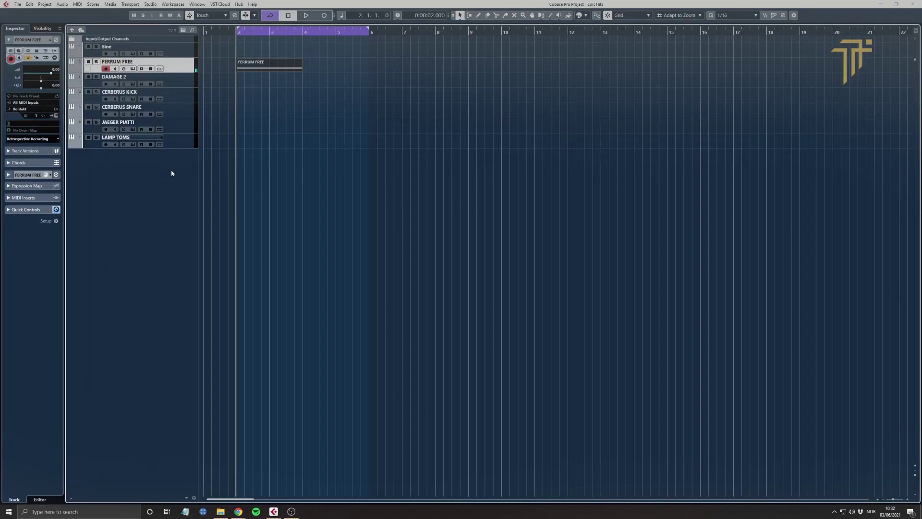
- Render the FERRUM FREE MIDI part to audio in place and delete the original MIDI part
key(alt+r)
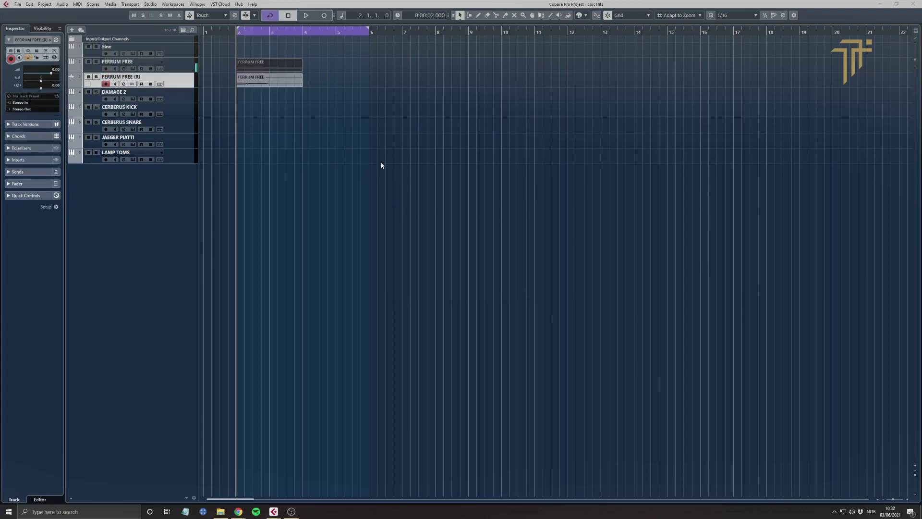
click(251, 71)
key(Delete)
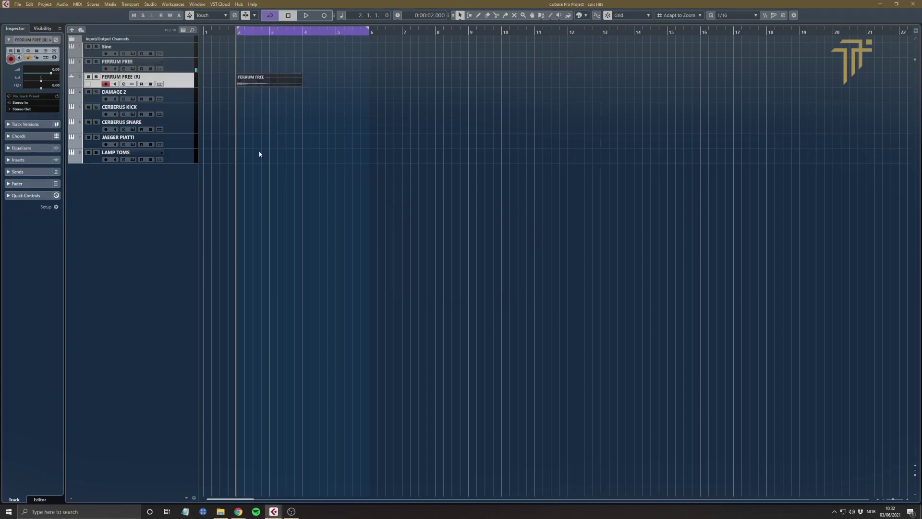
- Split the rendered FERRUM FREE audio half a beat before bar 4 and delete the short tail piece
drag(299, 29, 306, 63)
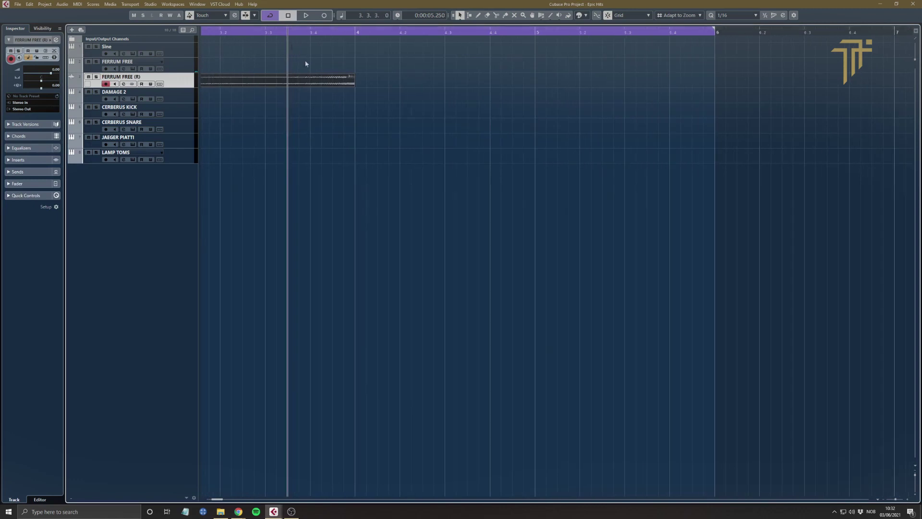
alt+click(338, 86)
key(Delete)
click(269, 84)
scroll(294, 76, left, 3)
- Split the rendered FERRUM FREE audio at bar 3 and delete the portion before the cut
key(2)
double_click(389, 80)
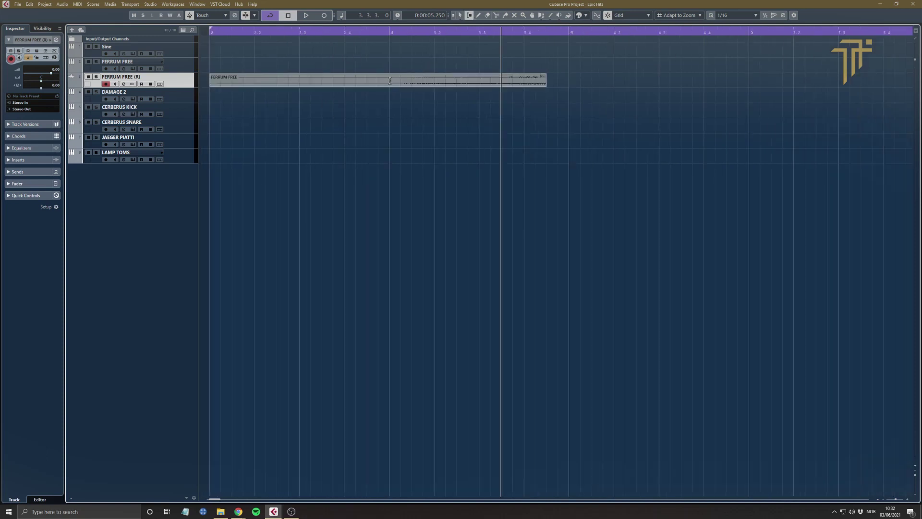
key(3)
click(390, 81)
key(1)
click(366, 84)
key(Delete)
click(458, 85)
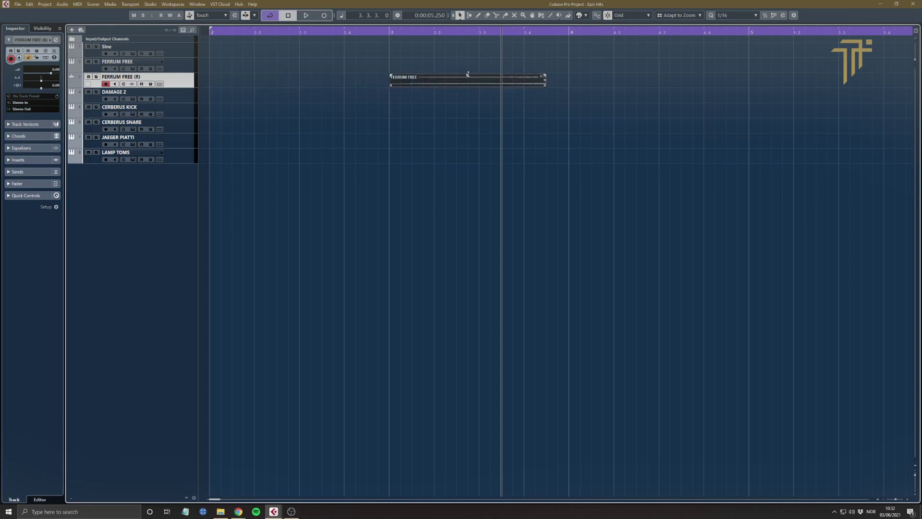
- Raise the volume of the remaining FERRUM FREE clip, apply a curved Fade In with Direct Offline Processing, and audition it
drag(468, 74, 471, 52)
key(F7)
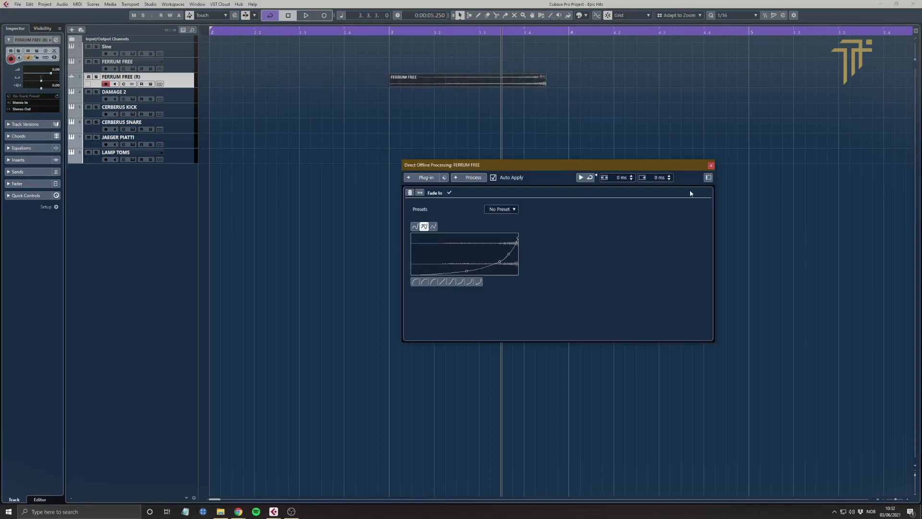
click(712, 166)
key(space)
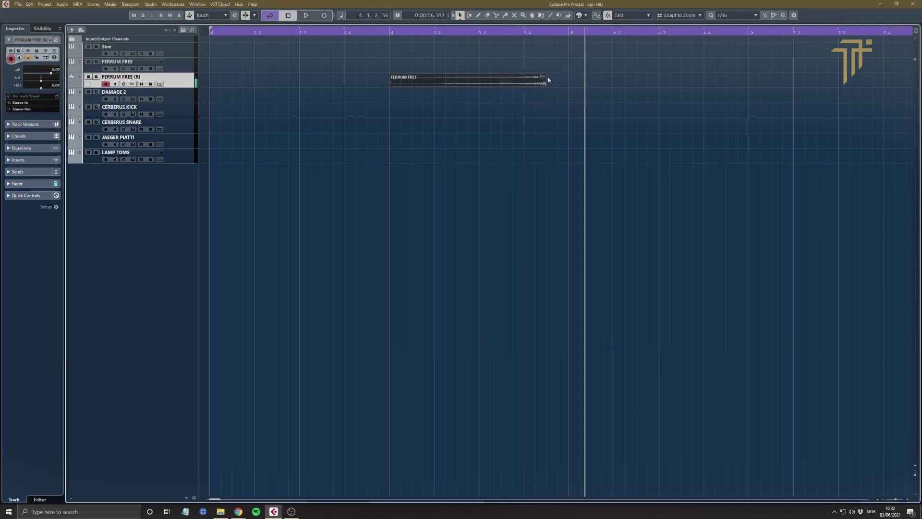
- Give the FERRUM FREE clip a short fade-out at its end and move the clip and playhead to bar 2
drag(544, 76, 544, 76)
drag(540, 32, 549, 72)
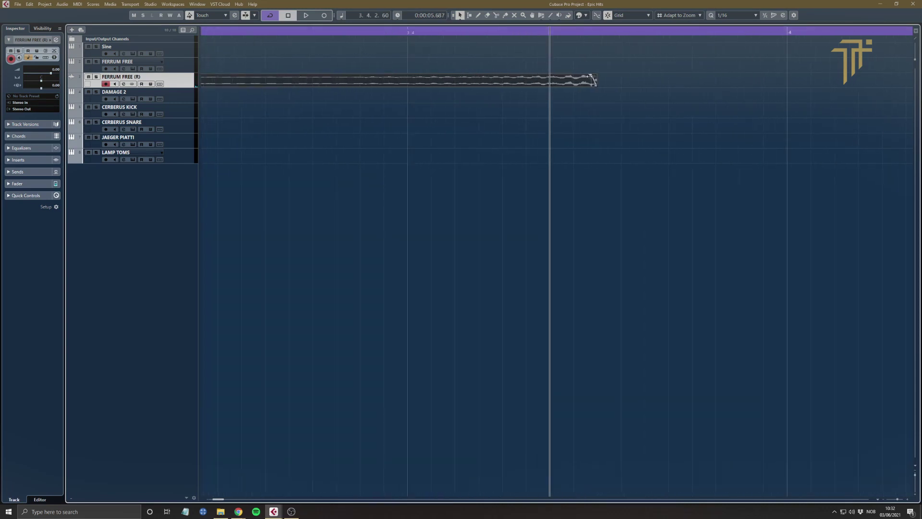
drag(471, 32, 344, 27)
scroll(398, 56, left, 4)
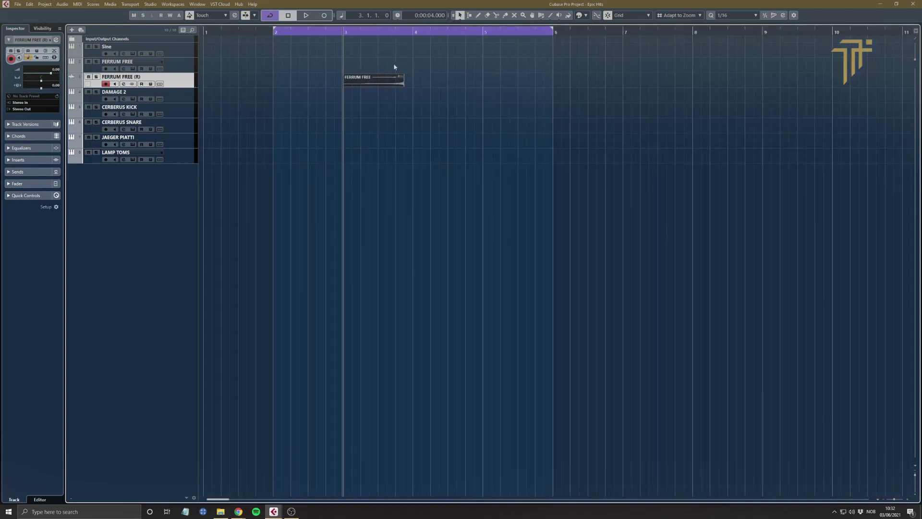
drag(378, 79, 305, 79)
click(274, 33)
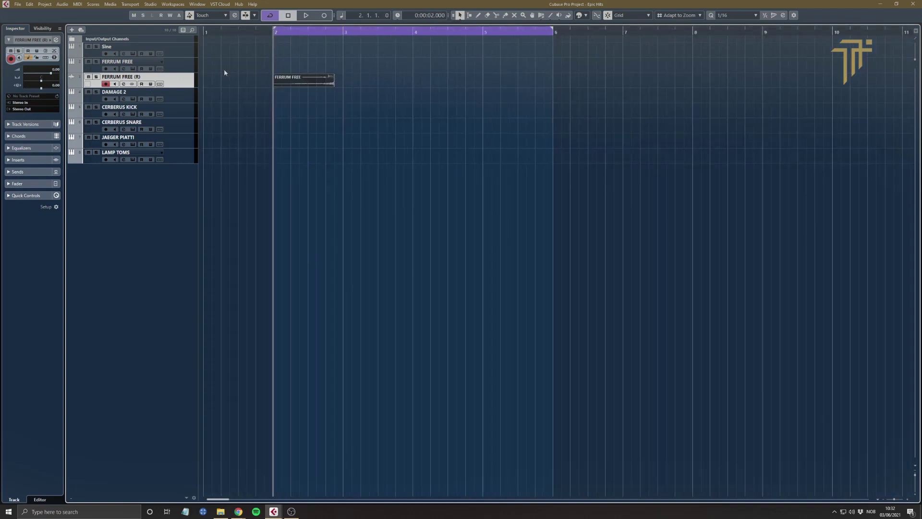
- Adjust the Close, Hall and crush knobs of the D2 Ensemble Designer instrument on the DAMAGE 2 track
click(134, 94)
click(56, 116)
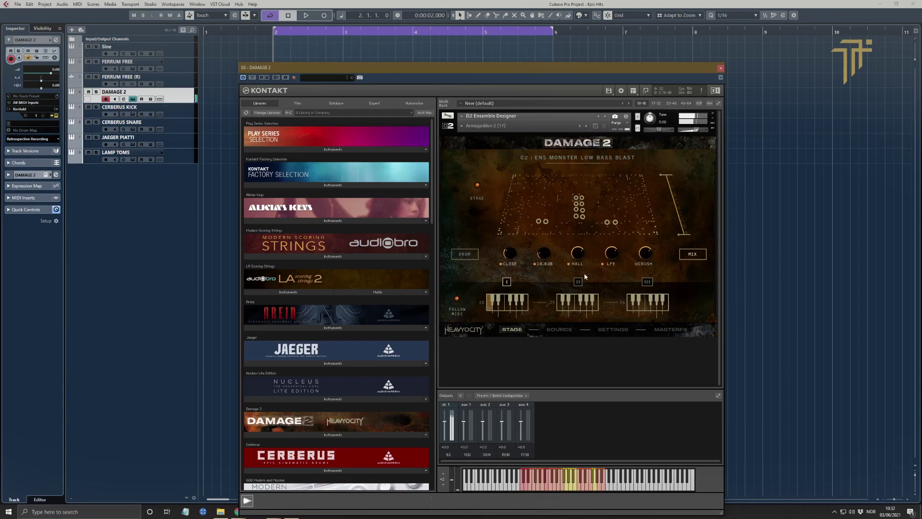
mouse_move(580, 261)
drag(577, 257, 580, 264)
drag(509, 256, 510, 244)
drag(575, 257, 545, 262)
drag(645, 253, 638, 305)
drag(646, 254, 635, 238)
click(720, 68)
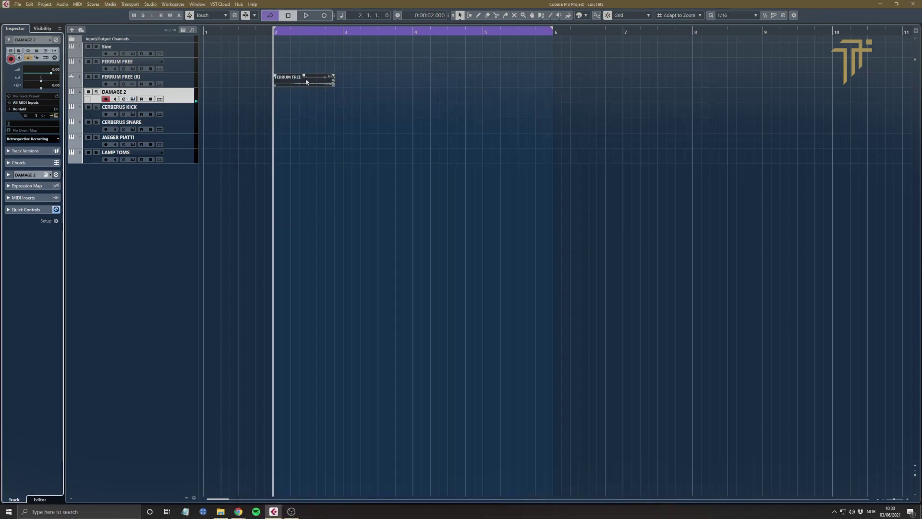
- Move the FERRUM FREE clip so it ends at bar 3, and create a half-bar DAMAGE 2 part starting there
mouse_move(307, 82)
mouse_down()
mouse_move(315, 82)
mouse_move(291, 84)
mouse_up()
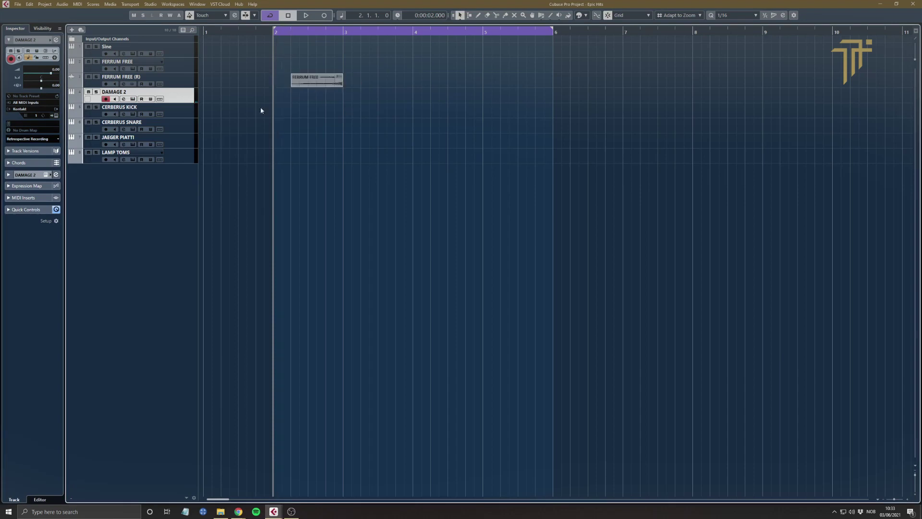
alt+drag(349, 93, 371, 96)
- Draw a C2 note across the whole DAMAGE 2 part and raise its velocity to the maximum
double_click(364, 98)
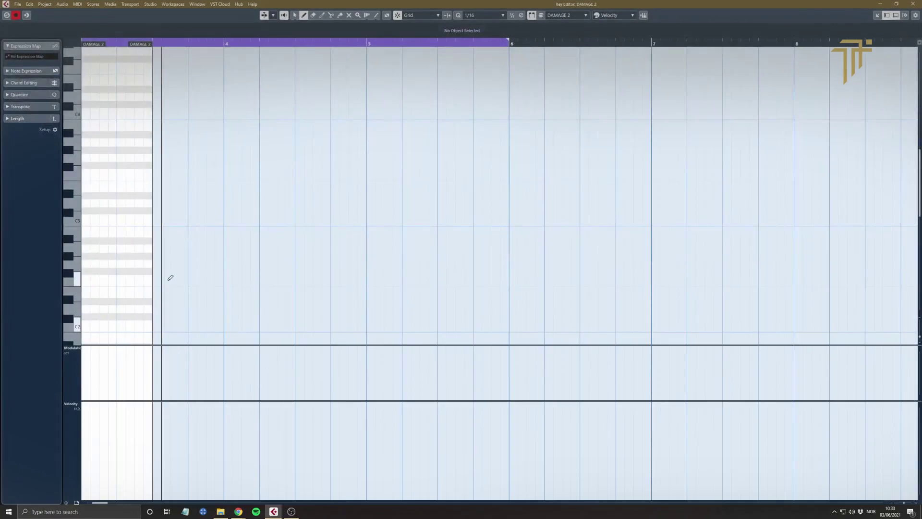
scroll(144, 269, down, 3)
drag(83, 205, 150, 205)
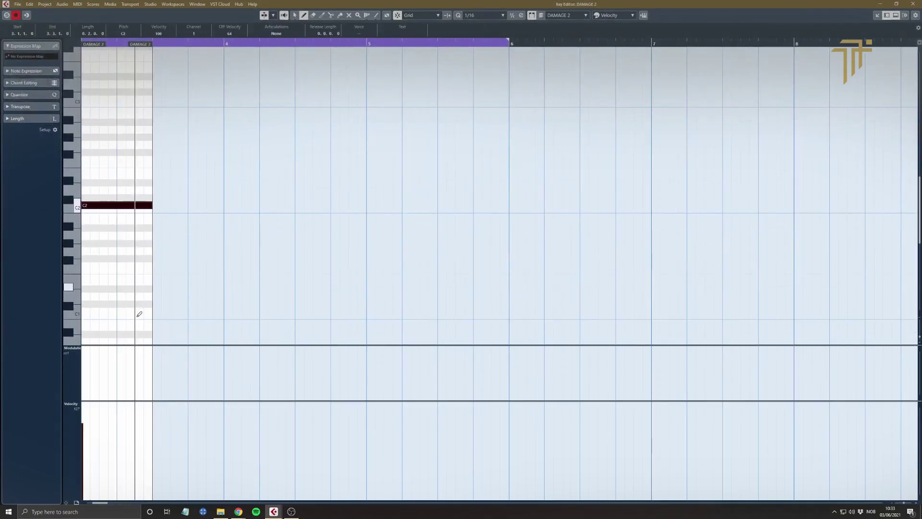
drag(87, 412, 87, 402)
right_click(123, 246)
click(128, 250)
click(128, 250)
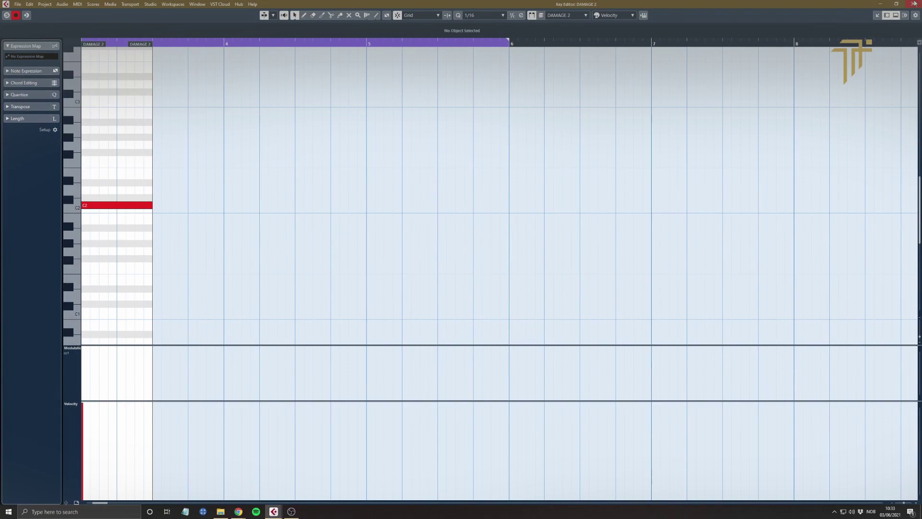
key(Return)
- Load the MeatyBeats preset in the Devil-Loc insert on the LAMP TOMS track and adjust its Crush amount
click(114, 154)
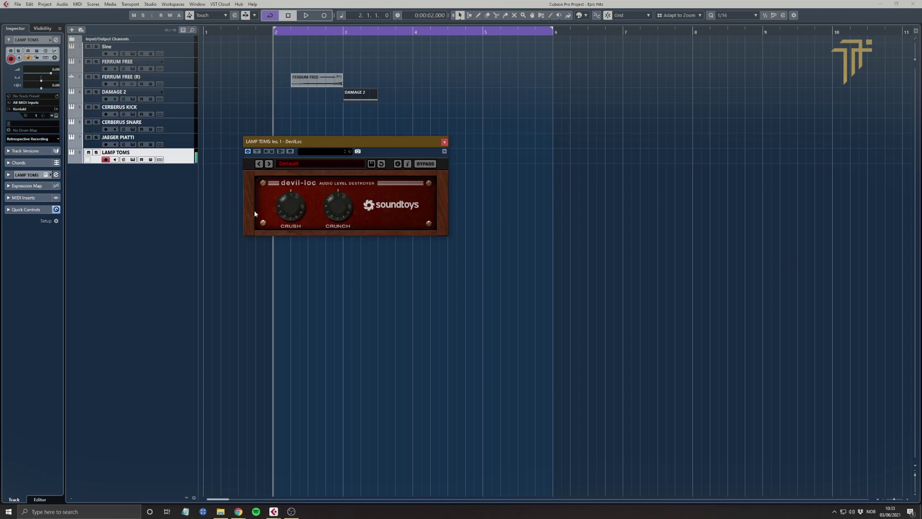
click(277, 164)
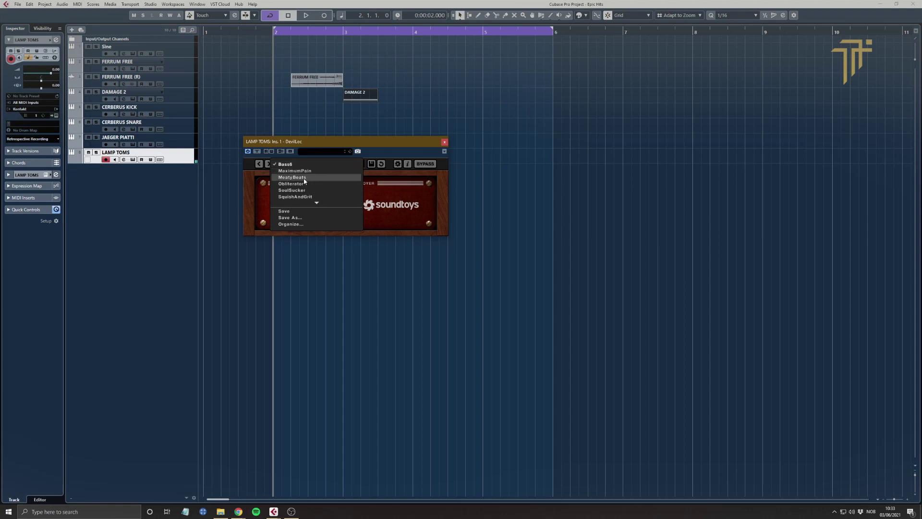
click(304, 178)
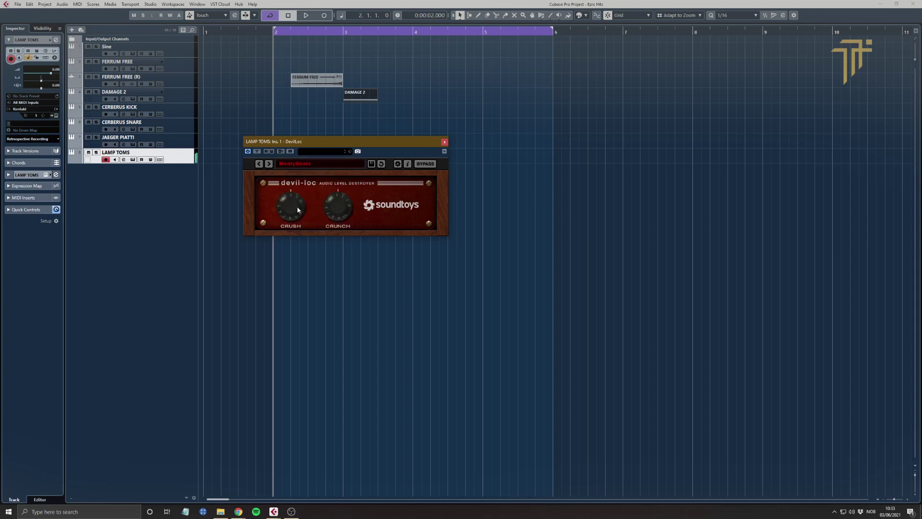
drag(297, 209, 299, 217)
click(444, 142)
- Lower the Pitch in the advanced settings of the first Tom 1 Traditional Hits instrument on the LAMP TOMS track
click(56, 116)
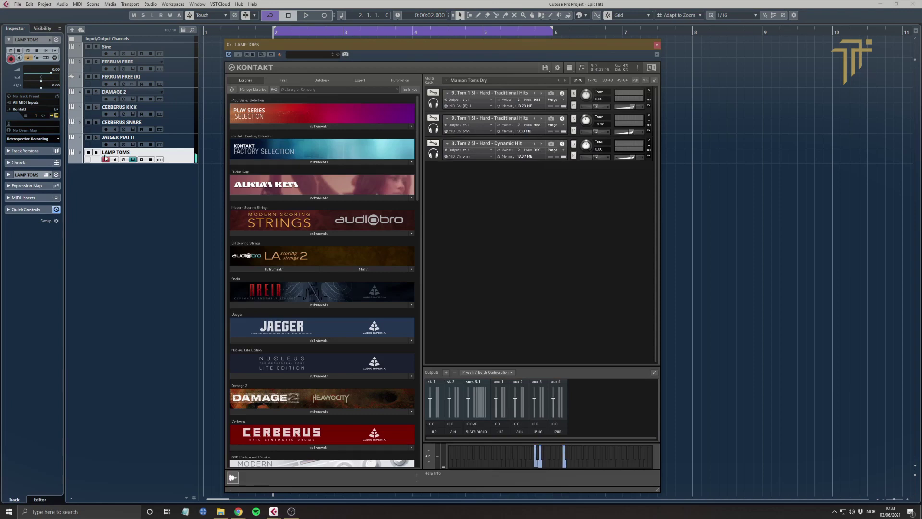
click(433, 93)
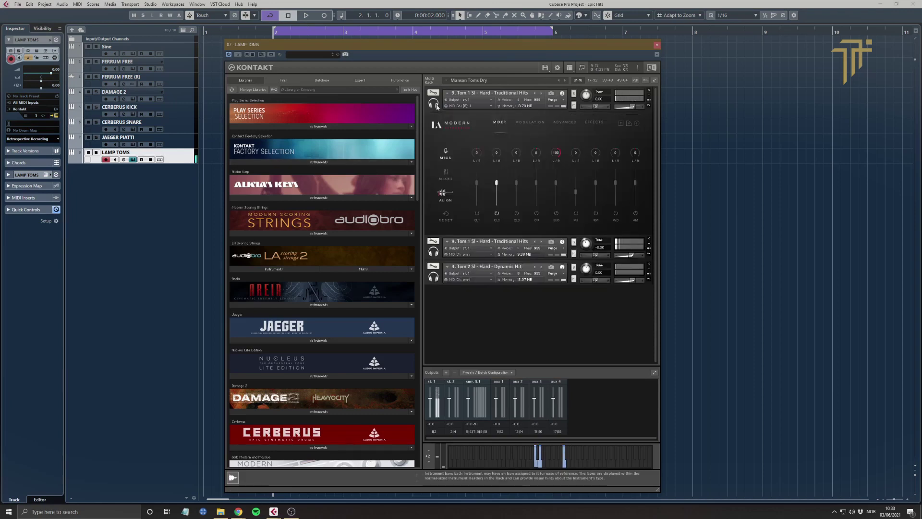
click(565, 122)
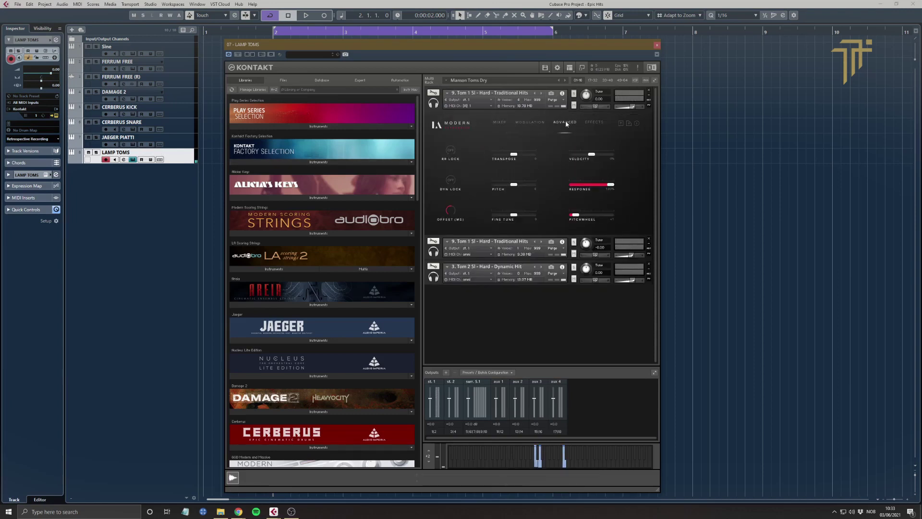
drag(513, 185, 492, 187)
- Lower the Pitch of the second Tom 1 Traditional Hits instrument to match the first one
click(447, 241)
scroll(522, 278, down, 2)
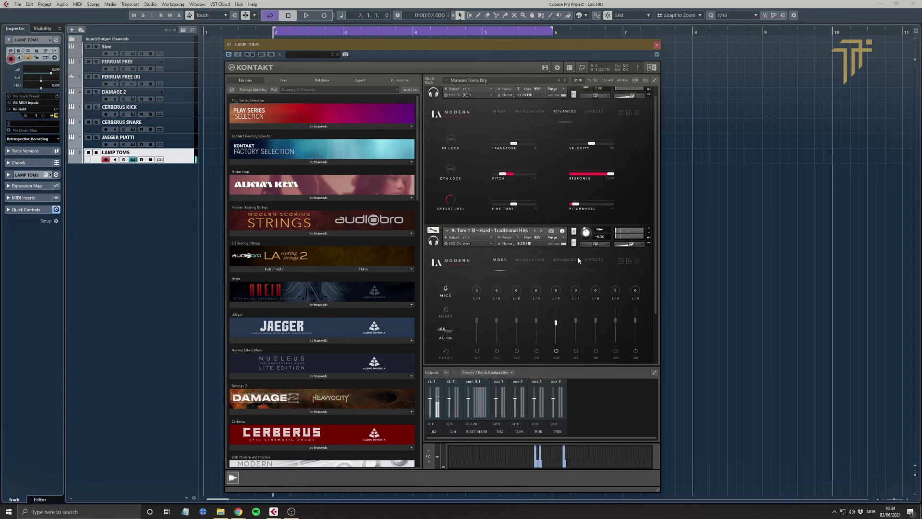
click(530, 249)
scroll(545, 251, down, 1)
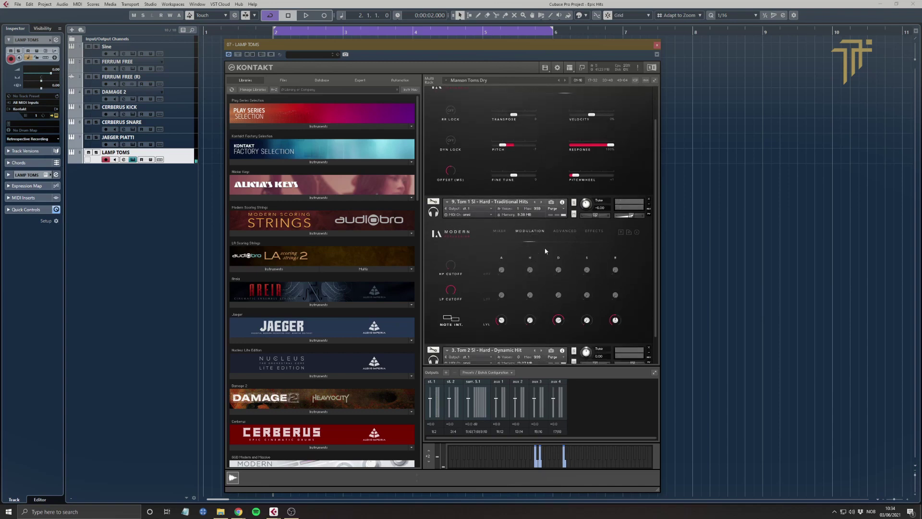
click(568, 232)
drag(517, 296, 494, 295)
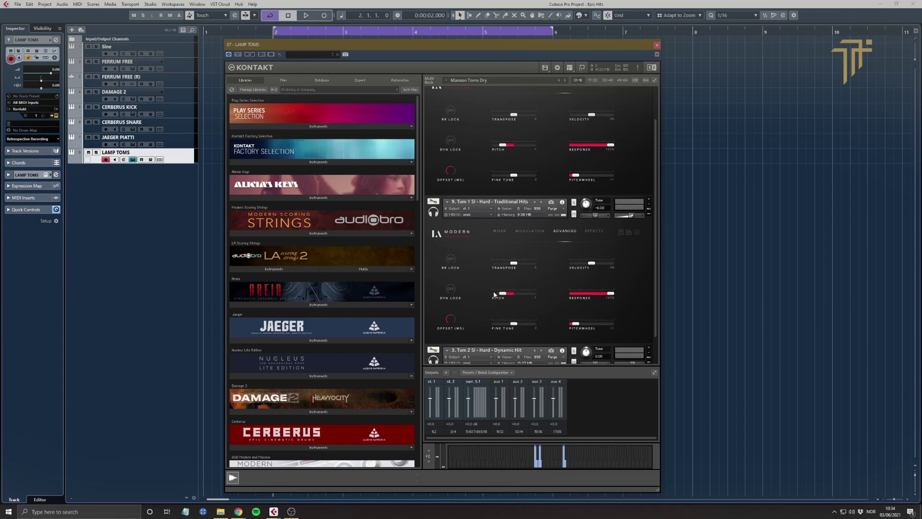
- Lower the Pitch of the Tom 2 Dynamic Hit instrument in its advanced settings and close Kontakt
scroll(447, 332, down, 2)
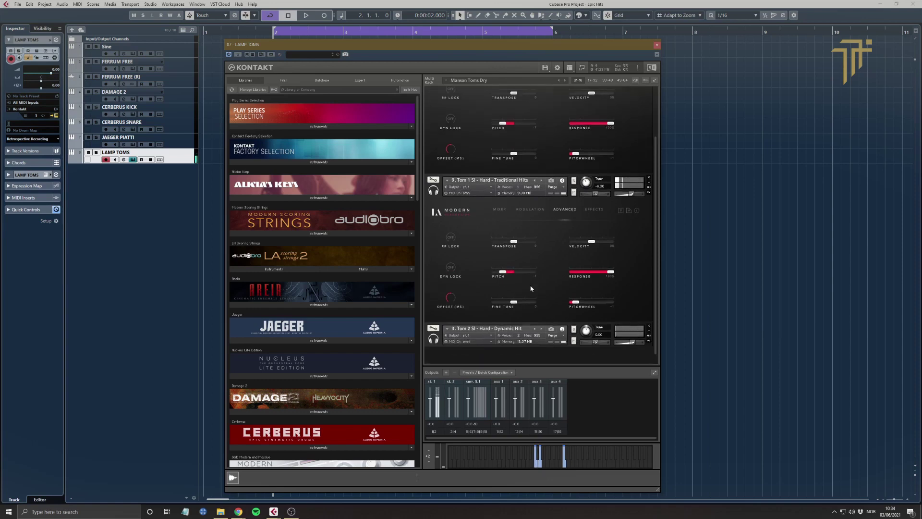
scroll(555, 330, down, 8)
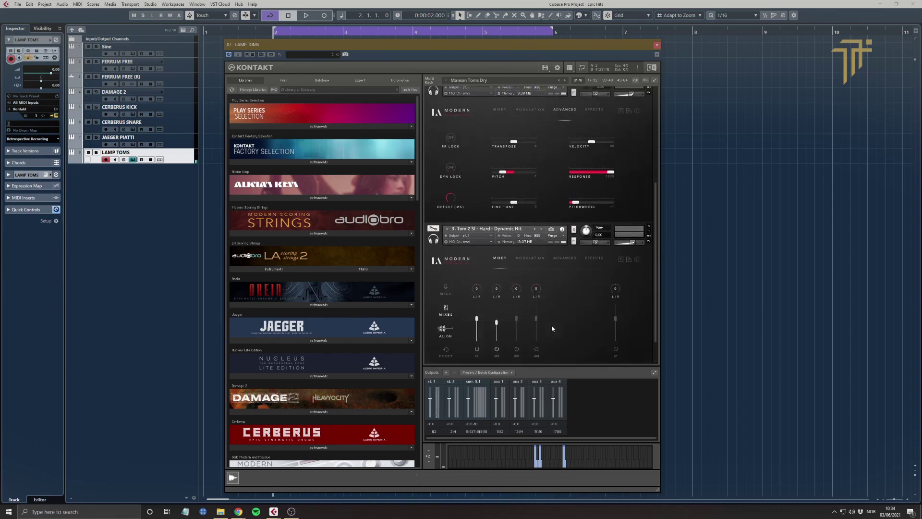
click(565, 225)
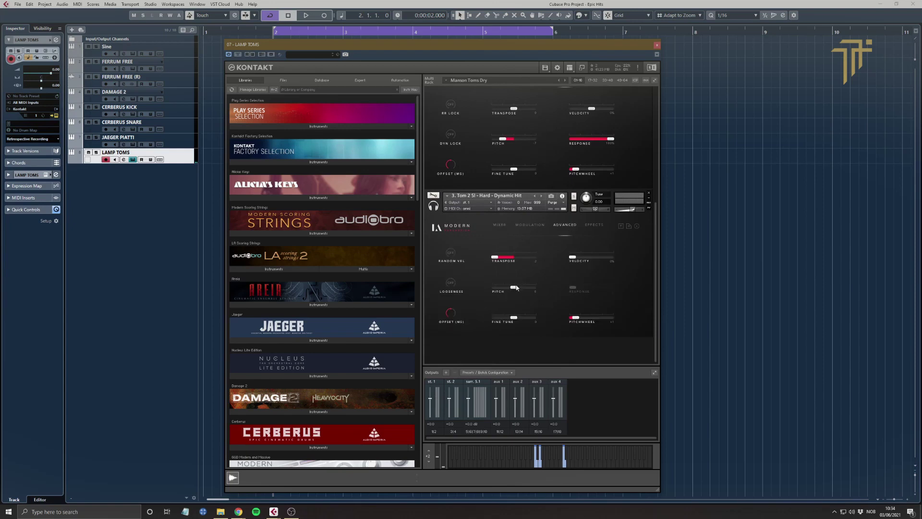
mouse_move(516, 287)
mouse_down()
mouse_move(489, 292)
mouse_move(506, 295)
mouse_up()
click(656, 45)
- Move the start of the loop range to bar 3
ctrl+click(343, 35)
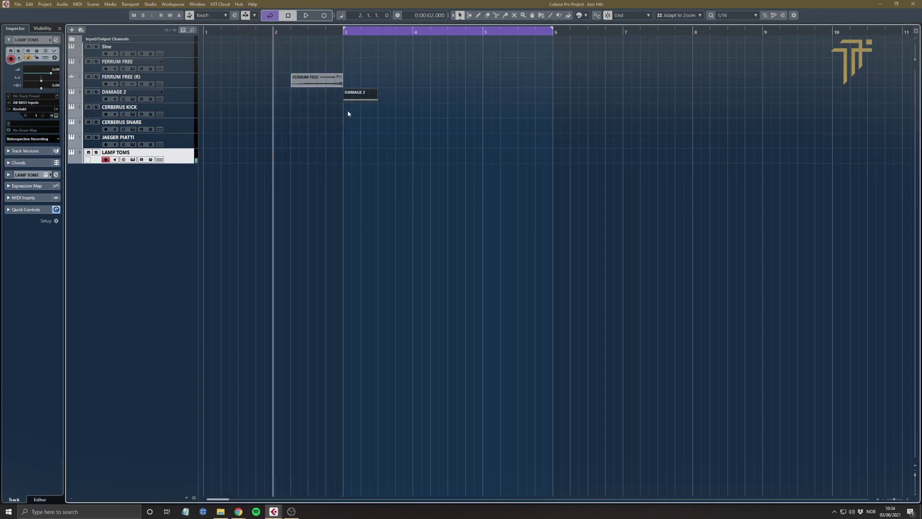
- Copy the DAMAGE 2 event to the LAMP TOMS track at bar 3 and transpose its note to C3
drag(352, 96, 352, 152)
double_click(353, 152)
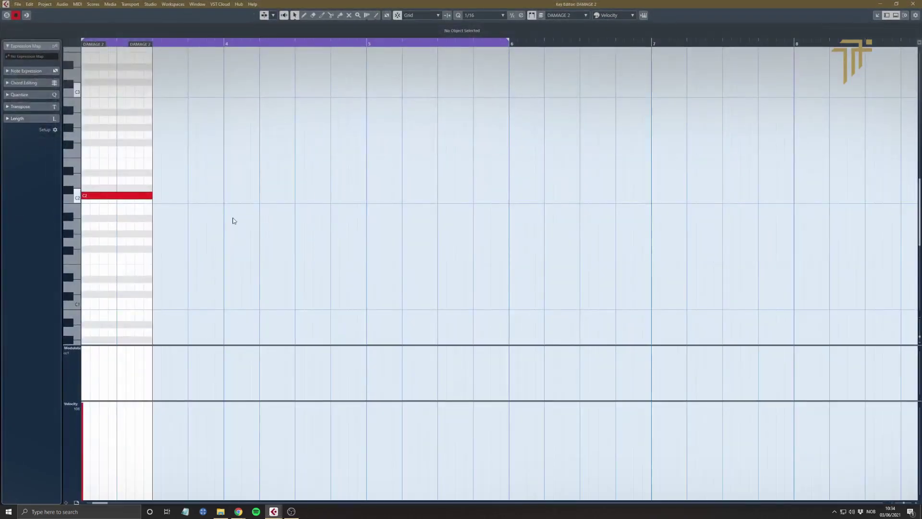
key(ctrl+a)
key(shift+Up)
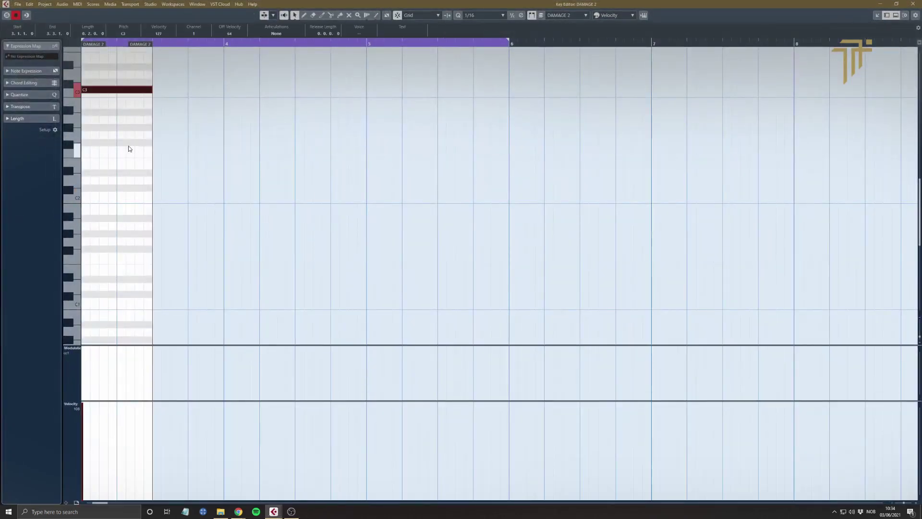
click(880, 4)
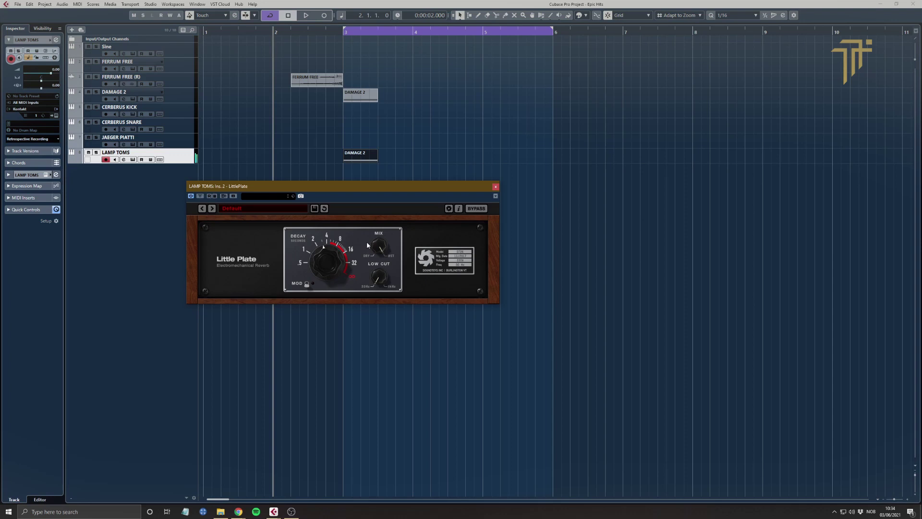
- Load the Too Second Drums preset in the Little Plate reverb on LAMP TOMS and close the plug-in
click(284, 211)
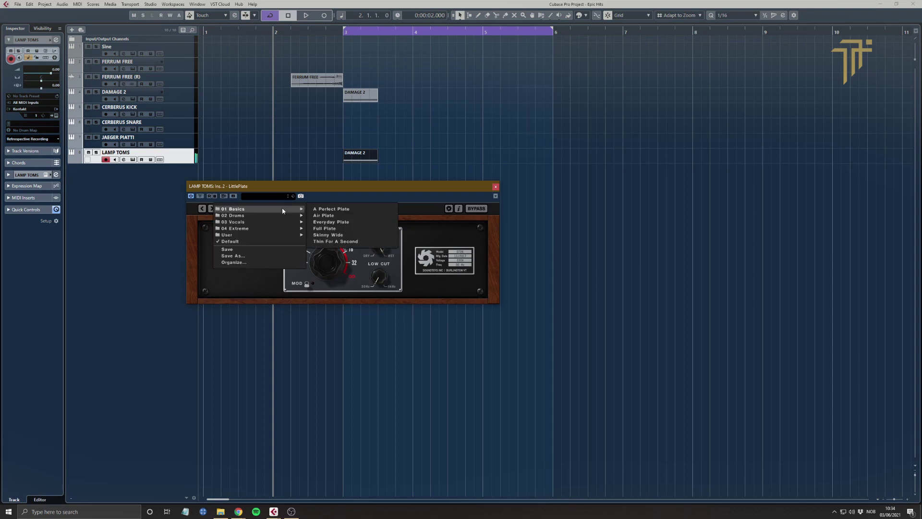
mouse_move(283, 215)
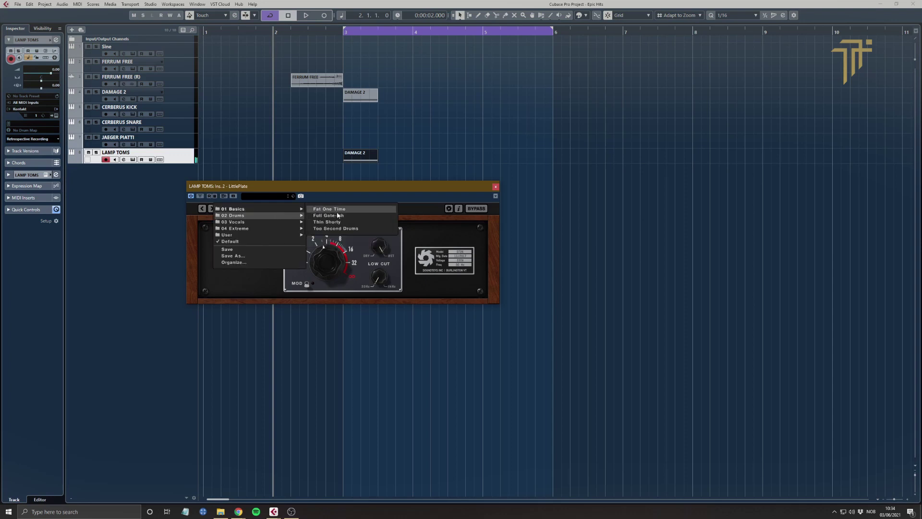
click(336, 228)
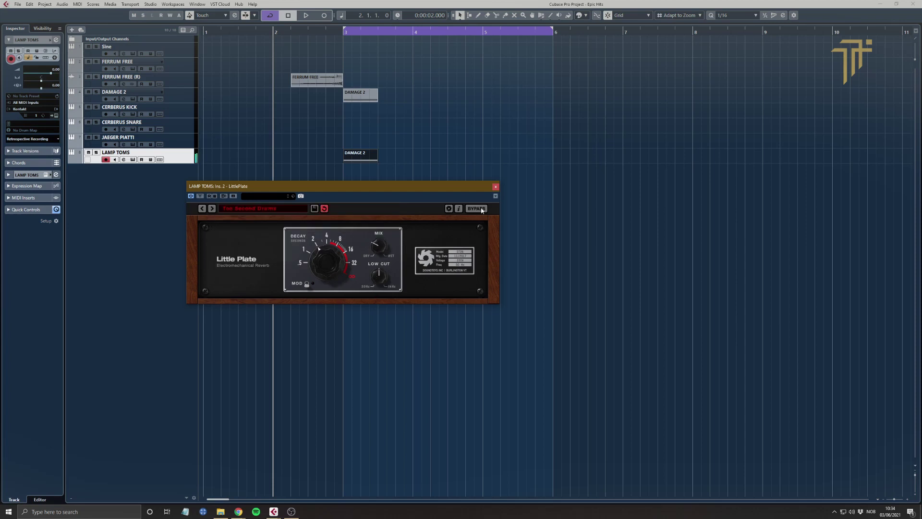
click(495, 186)
- Play the riser into the hit with the new tom layer and stop at bar 3
click(325, 32)
key(space)
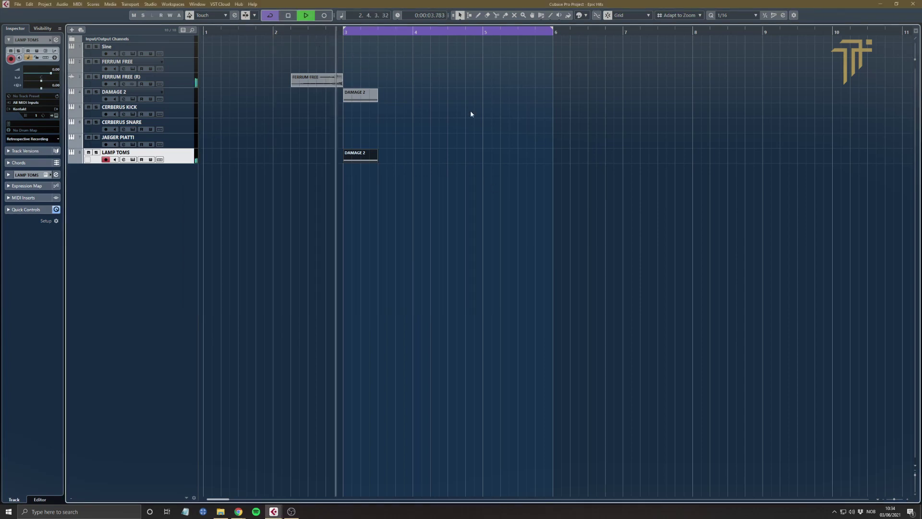
click(345, 33)
key(space)
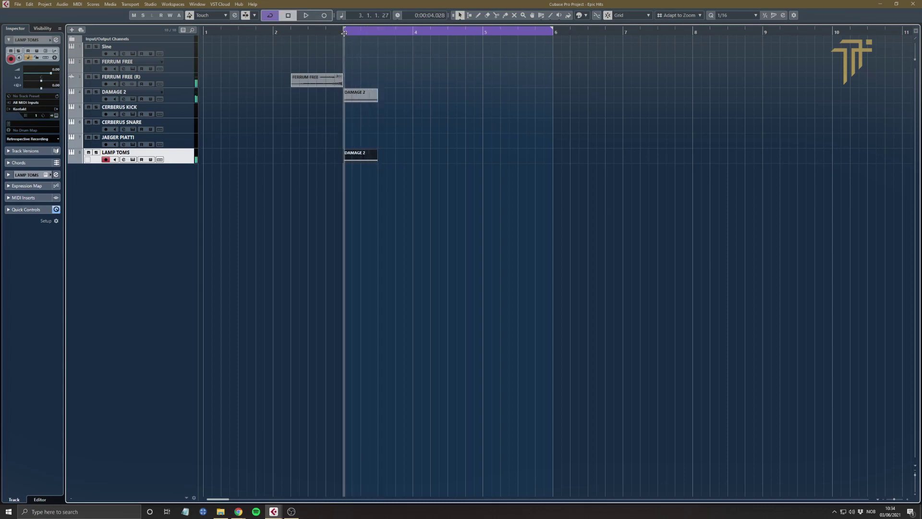
- Copy the DAMAGE 2 event to the CERBERUS KICK track at bar 3 and transpose its note to C0
click(127, 111)
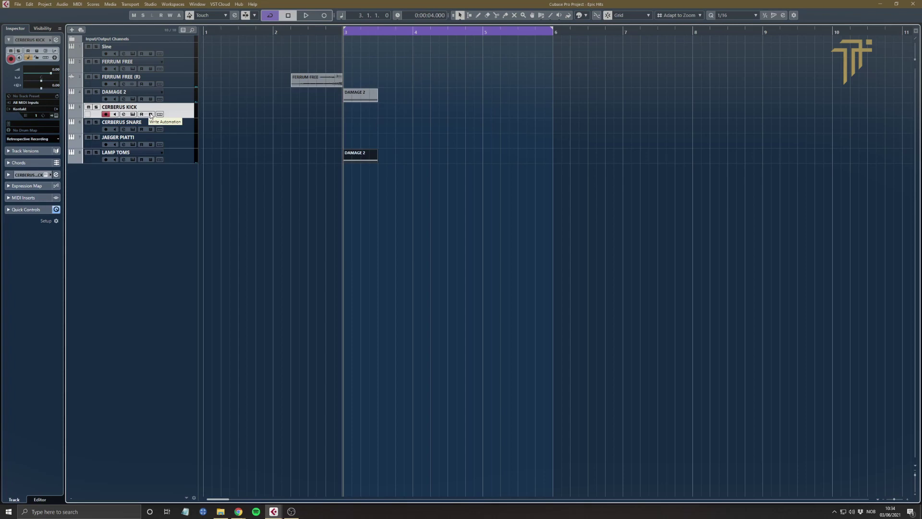
drag(361, 98, 357, 110)
double_click(357, 110)
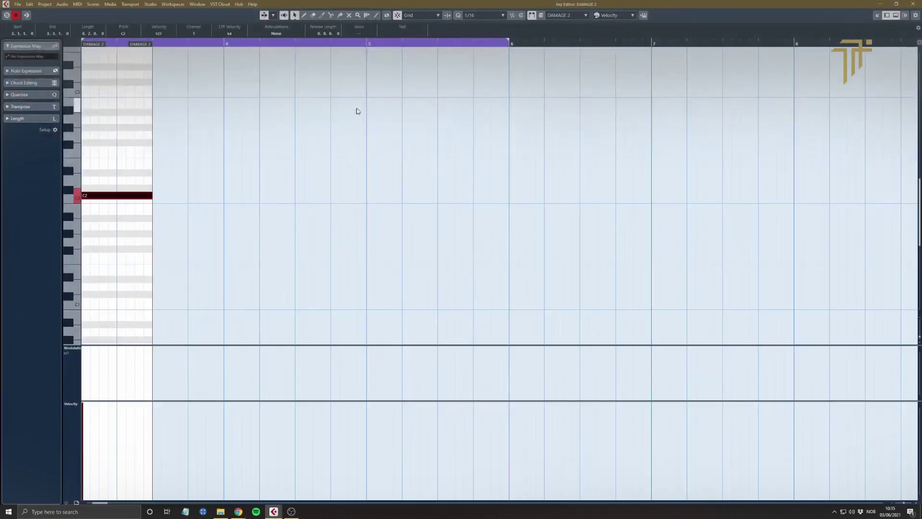
scroll(357, 111, up, 1)
scroll(239, 206, down, 3)
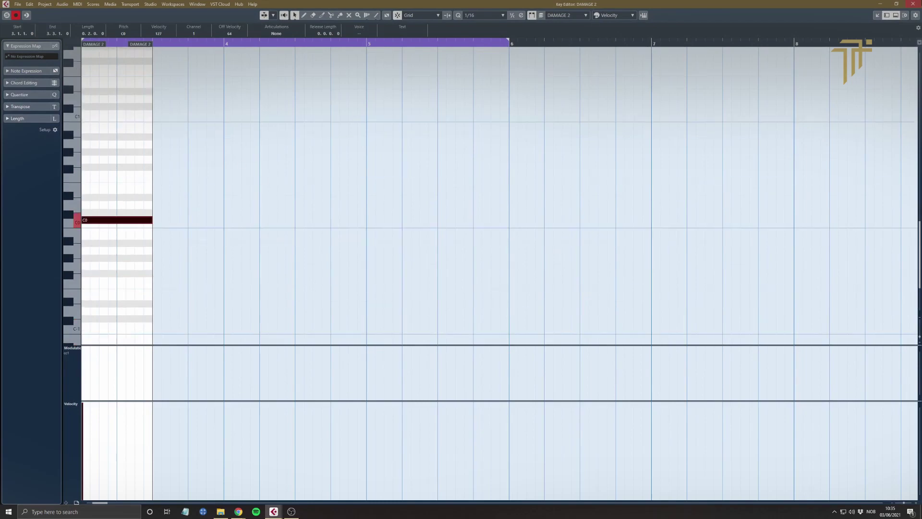
key(Return)
- Open the advanced settings of the CERBERUS KICK instrument in Kontakt and audition the Kick Ensemble hit
click(55, 115)
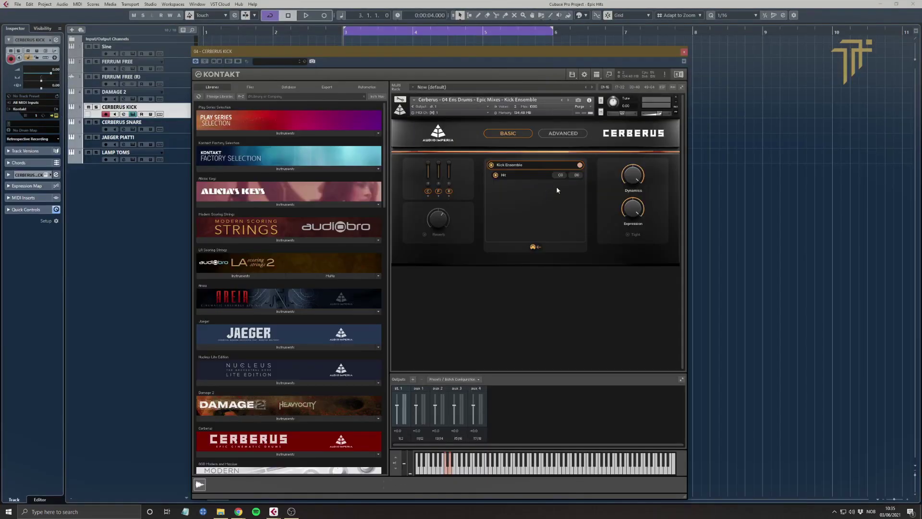
click(561, 133)
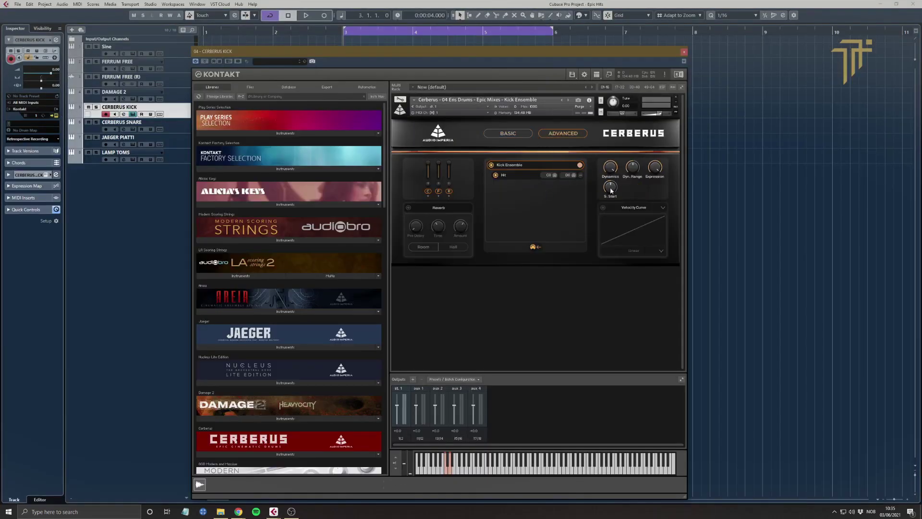
click(446, 473)
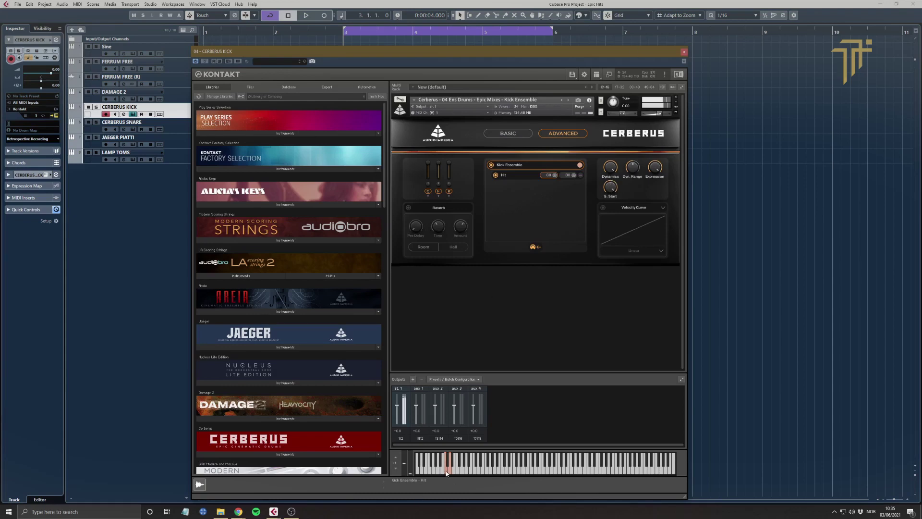
click(447, 471)
click(447, 472)
key(alt+F4)
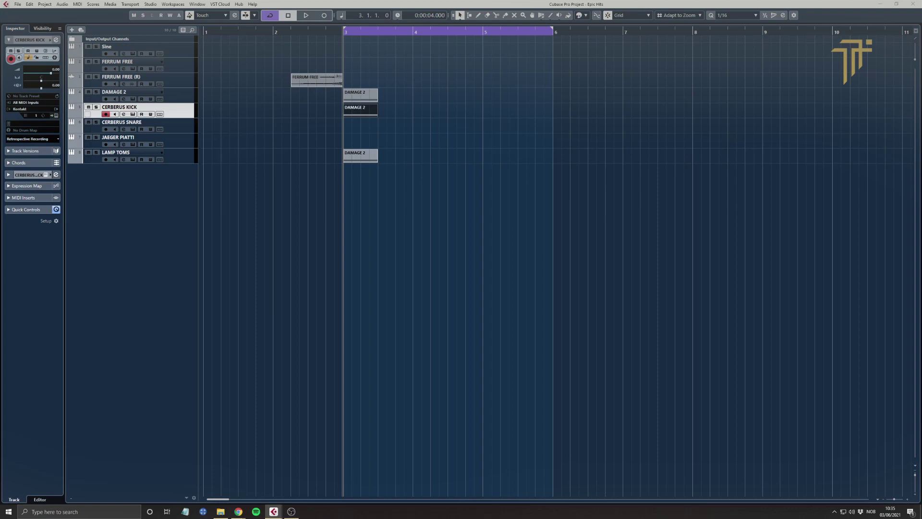
- On CERBERUS KICK, set the Distortion to Saturate with a 26 % mix and lower the Little Plate reverb's mix
click(455, 243)
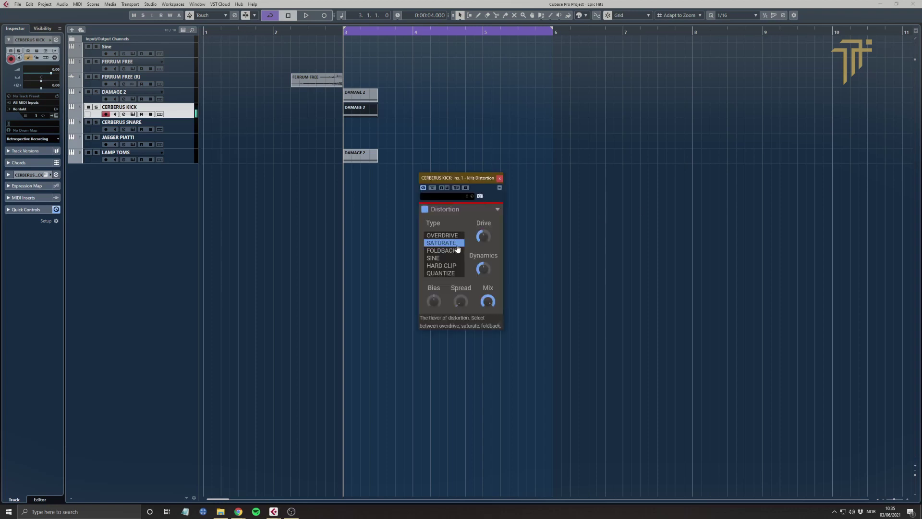
drag(487, 301, 488, 305)
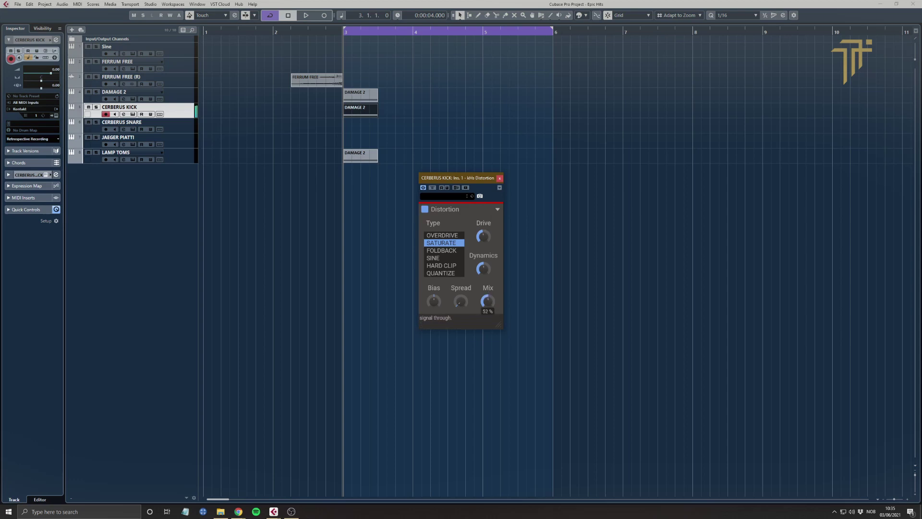
drag(488, 300, 488, 318)
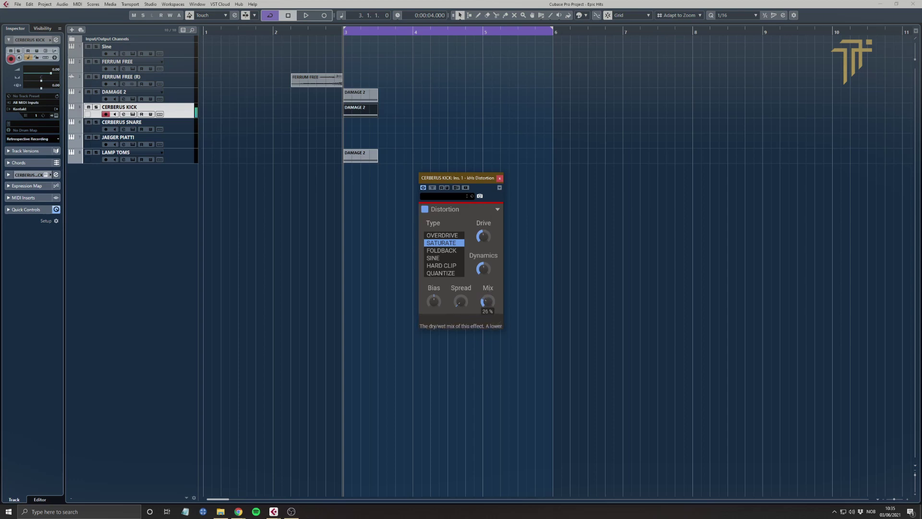
click(500, 179)
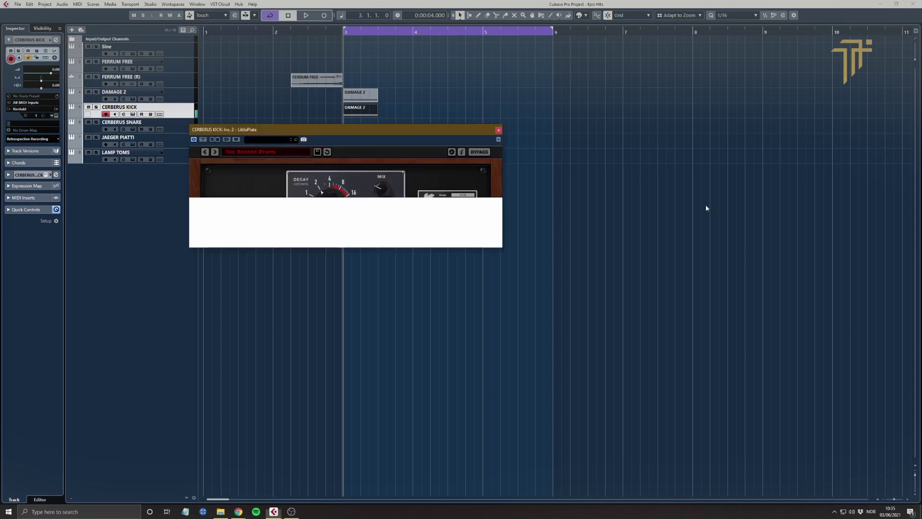
drag(379, 194, 380, 205)
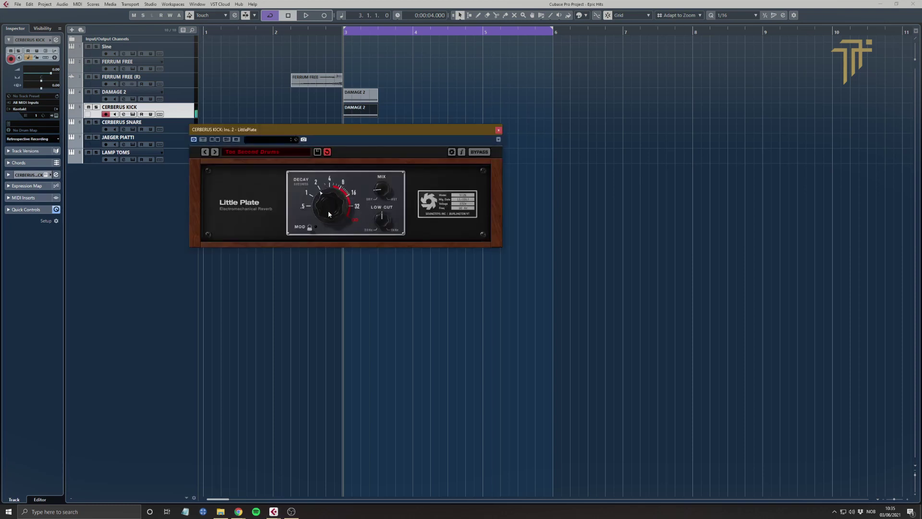
click(499, 130)
- Create a half-bar event at bar 3 on the FERRUM FREE track and draw a D1 note across its full length
drag(344, 64, 378, 66)
double_click(372, 67)
right_click(160, 127)
click(174, 134)
scroll(109, 175, down, 5)
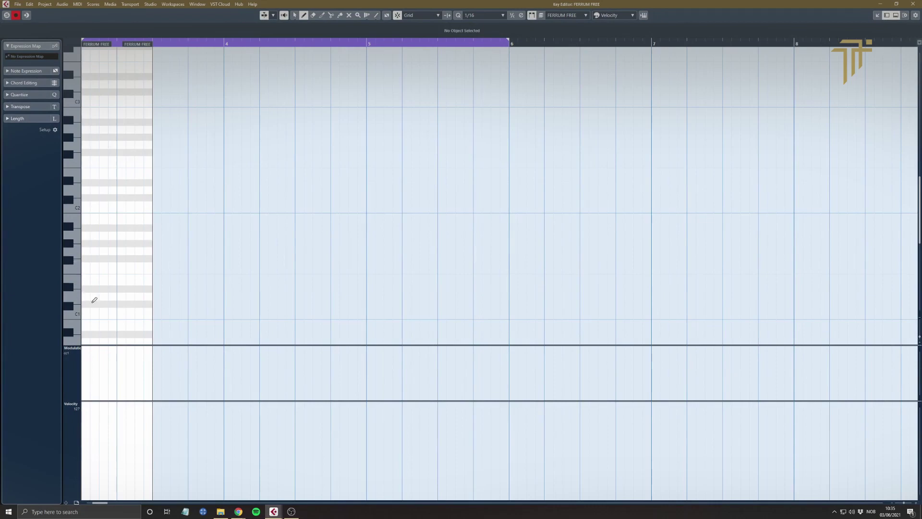
drag(88, 297, 152, 296)
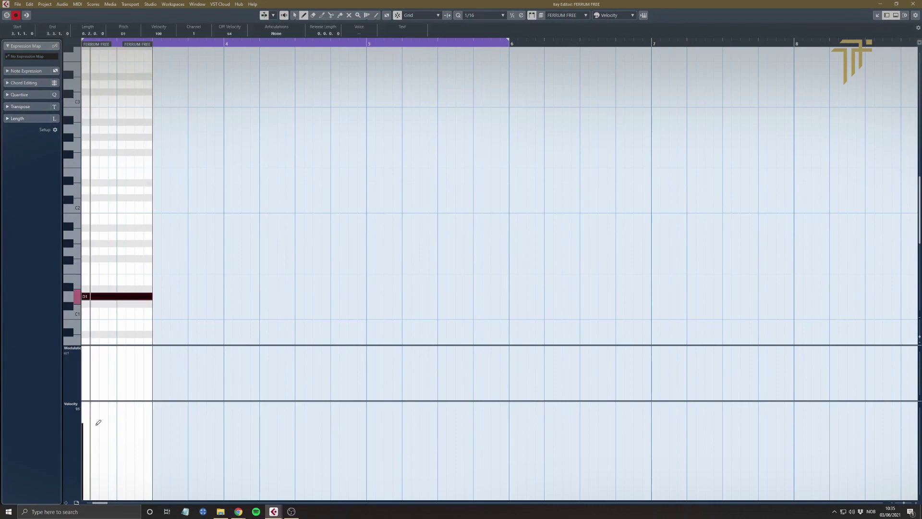
click(913, 4)
- Play the layered hit from before bar 3, stop playback and select the JAEGER PIATTI track
click(317, 32)
key(space)
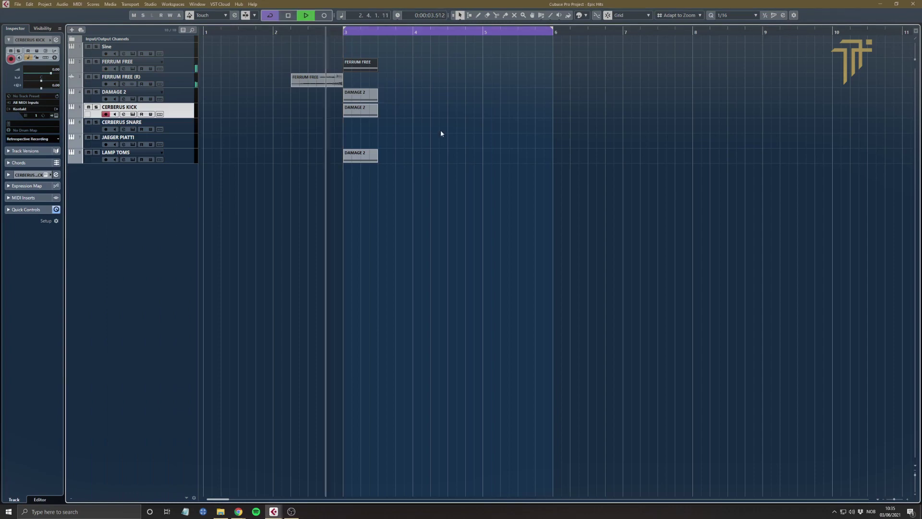
click(344, 145)
key(space)
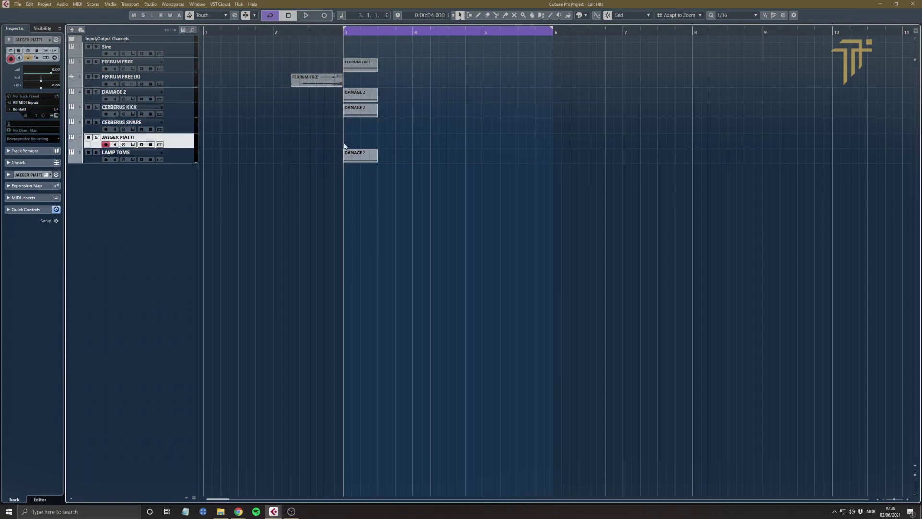
- Create a half-bar event at bar 3 on the JAEGER PIATTI track and draw one note across its full length
drag(344, 146, 379, 139)
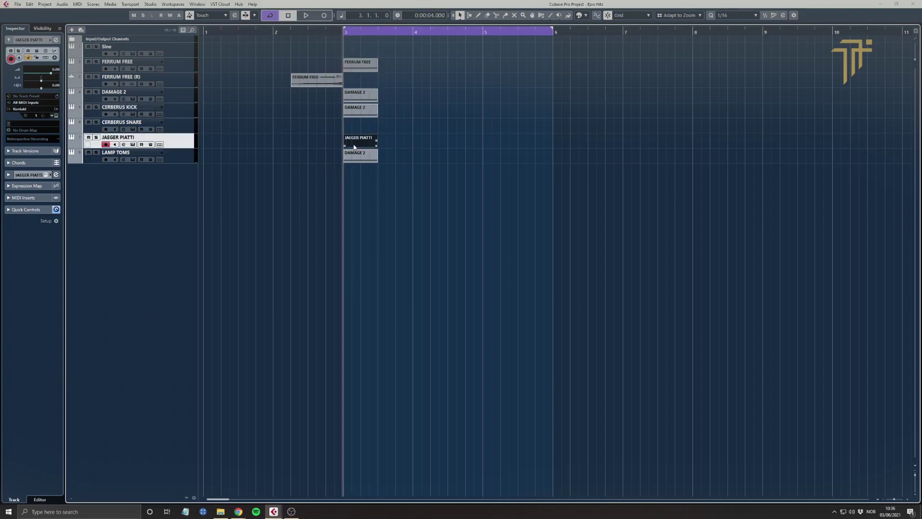
double_click(353, 147)
drag(82, 239, 153, 242)
key(Escape)
- Duplicate the JAEGER PIATTI event directly after itself and render the copy in place to an audio track
key(ctrl+d)
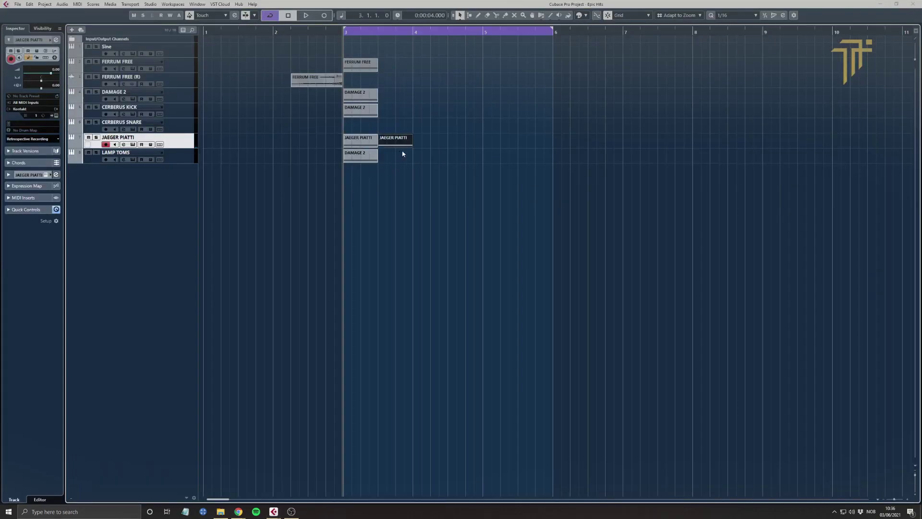
key(F7)
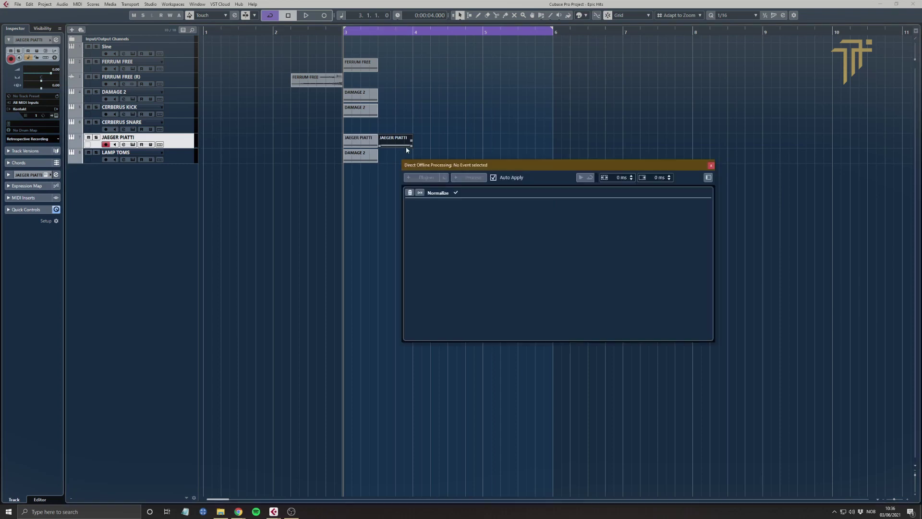
click(711, 165)
key(alt+r)
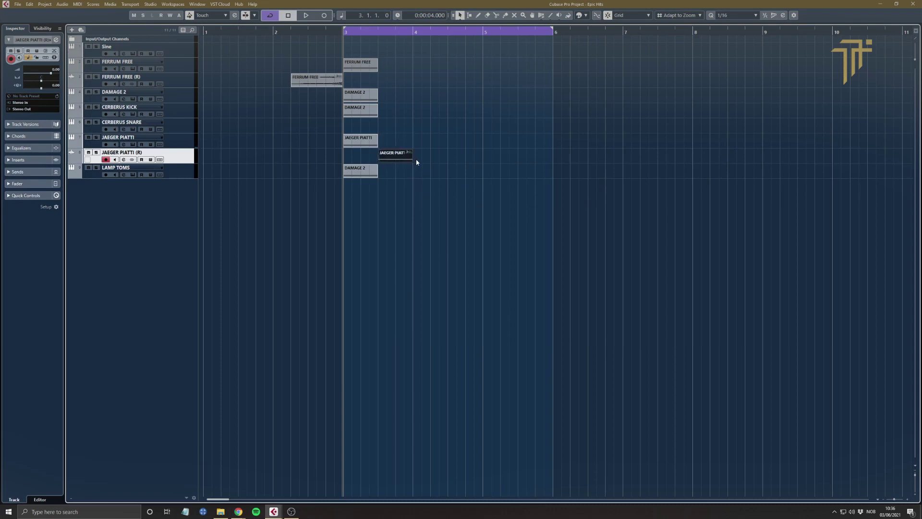
- Cut away the rendered JAEGER PIATTI audio before beat 4 and move the remaining piece so it ends at bar 3
key(F7)
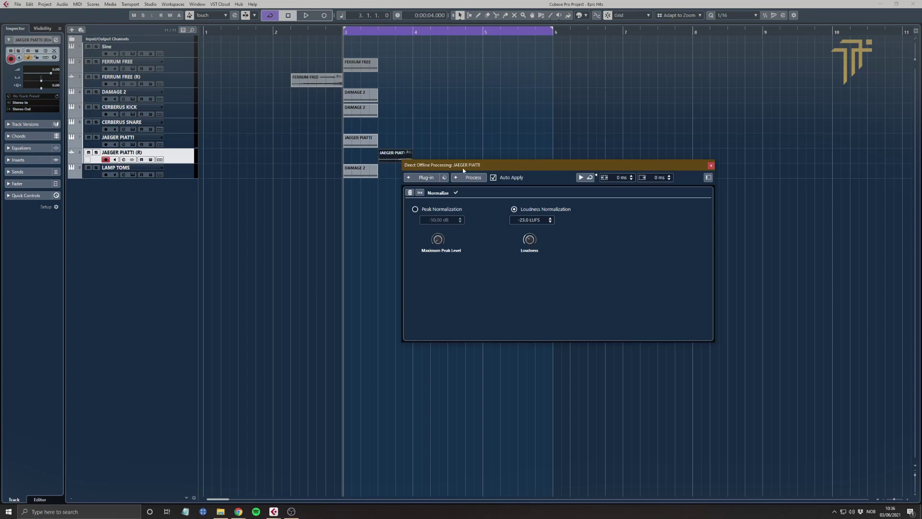
click(711, 165)
drag(401, 32, 422, 165)
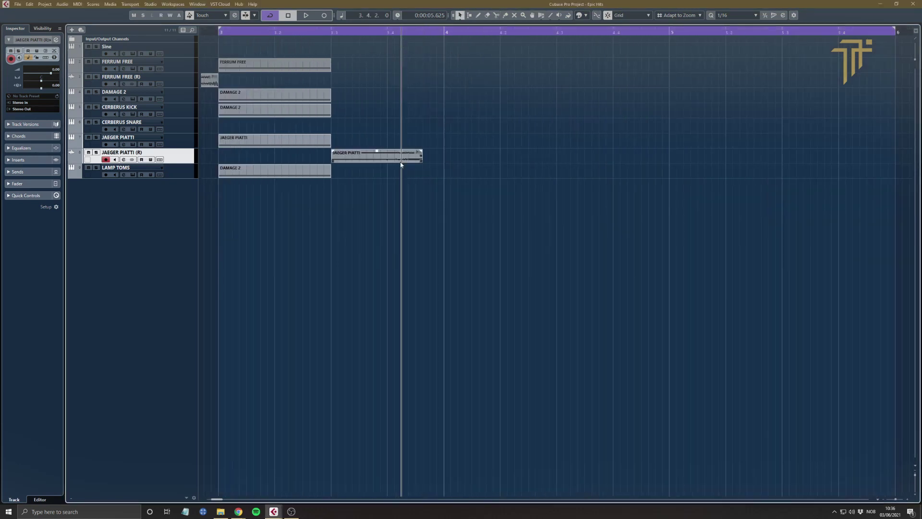
alt+click(386, 158)
key(Delete)
click(414, 158)
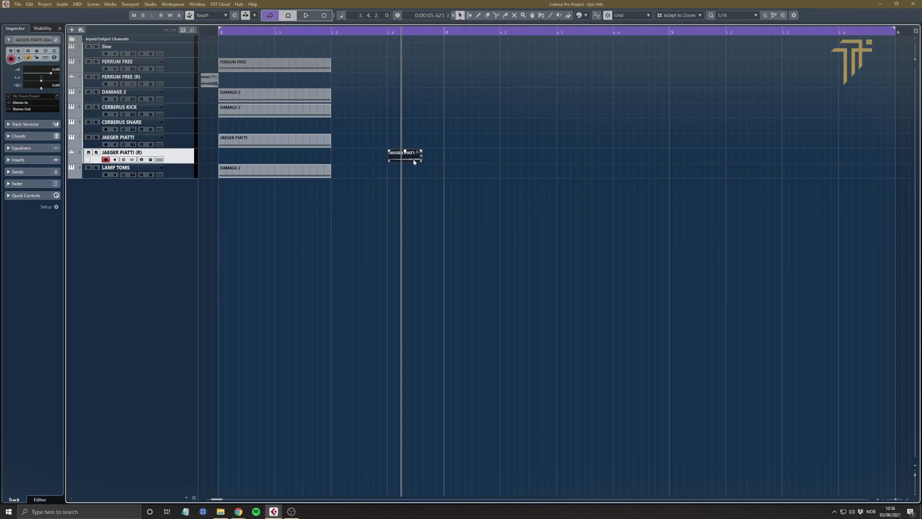
mouse_move(414, 160)
mouse_down()
mouse_move(236, 155)
mouse_move(426, 160)
mouse_move(424, 151)
mouse_move(411, 162)
mouse_up()
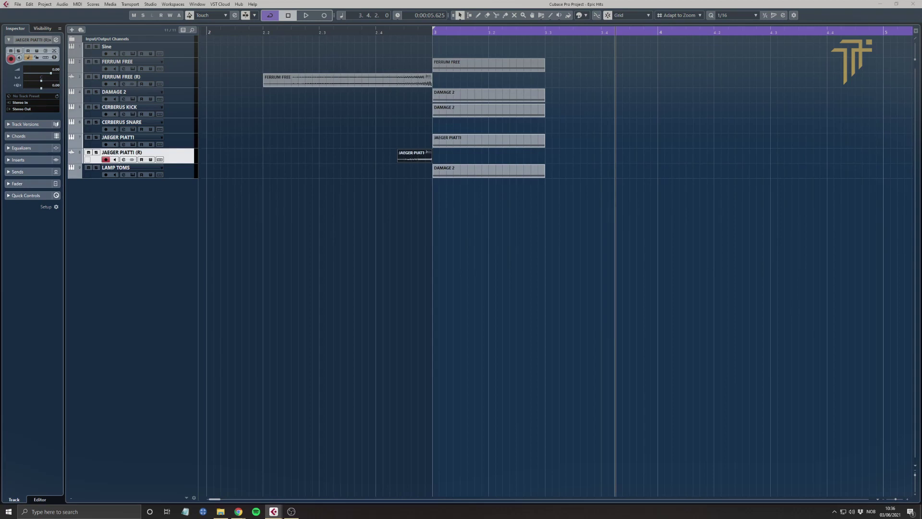
- Load the 011 Plate Large MS preset in the bx_rooMS reverb insert for the JAEGER PIATTI audio and close the plug-in
click(422, 177)
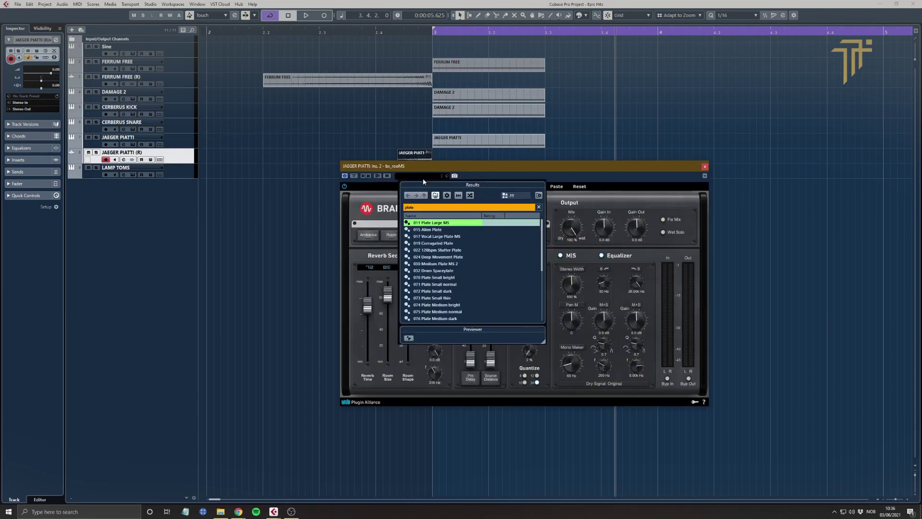
double_click(437, 223)
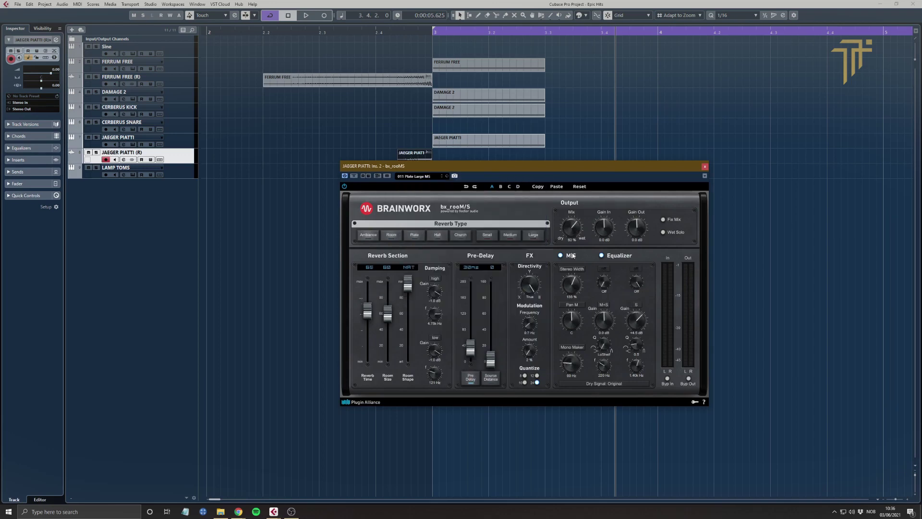
click(704, 166)
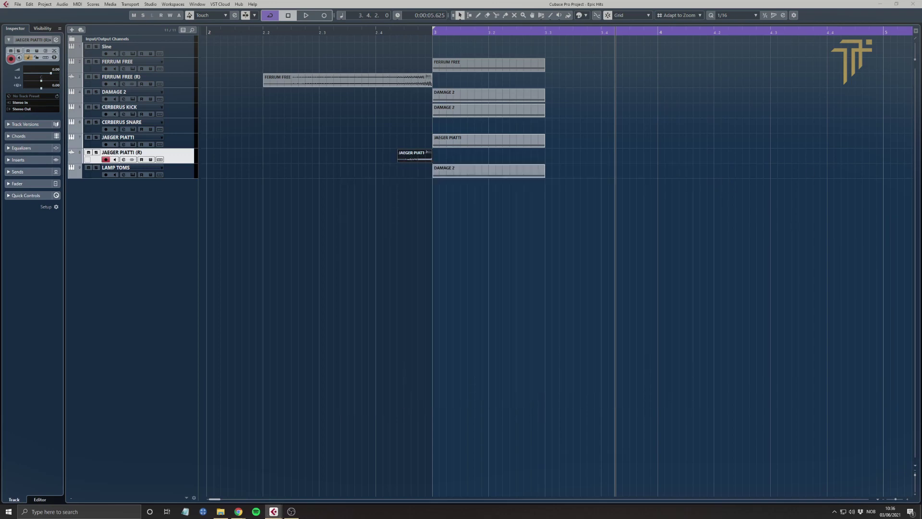
- Play back the layered hit from just before bar 3, including the reversed FERRUM FREE and JAEGER PIATTI risers
click(393, 33)
key(space)
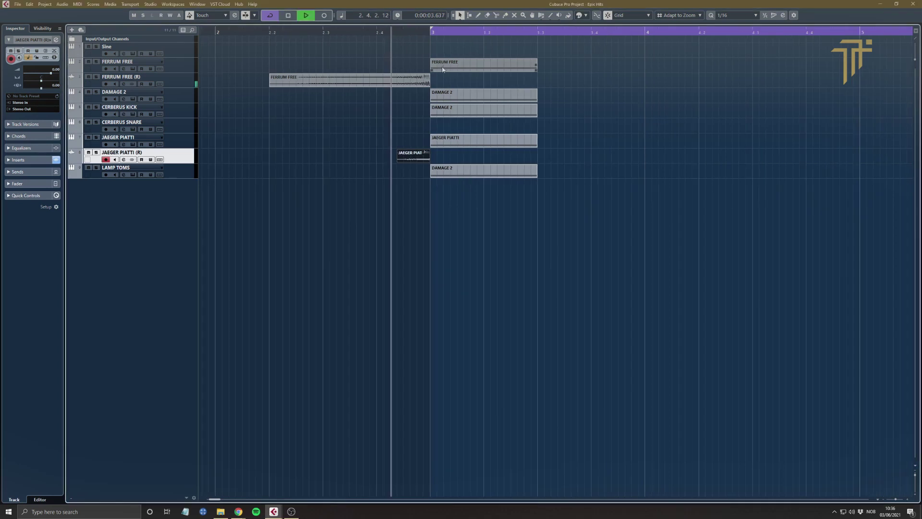
key(space)
key(space)
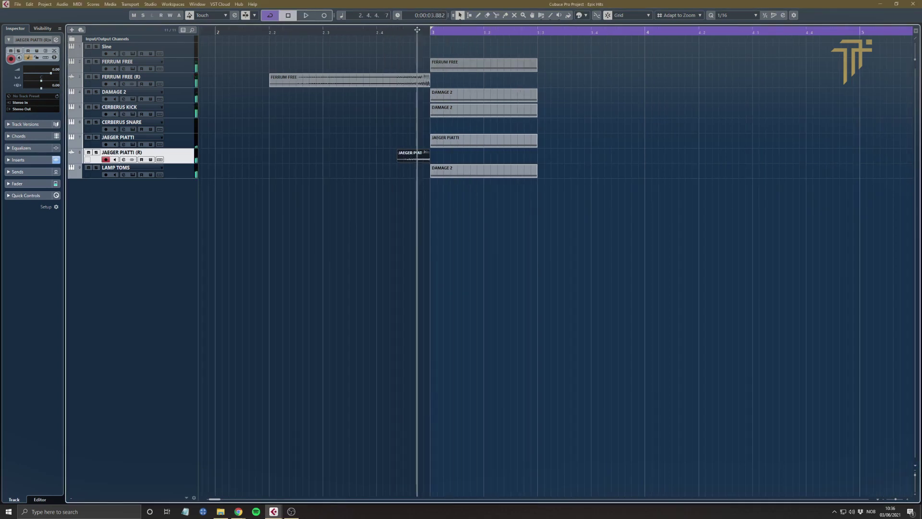
- Create a half-bar event at bar 3 on the CERBERUS SNARE track and enter a one-beat note at its start
key(g)
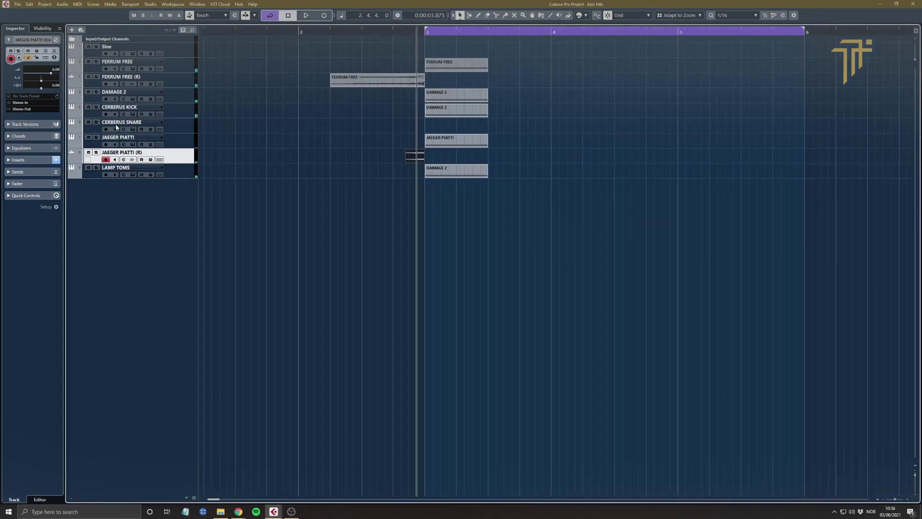
click(119, 124)
drag(432, 124, 487, 128)
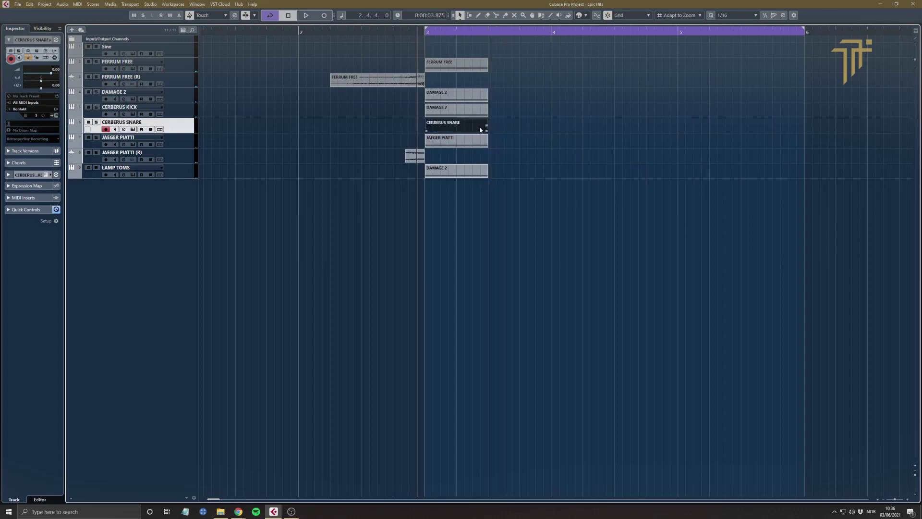
double_click(480, 130)
key(Escape)
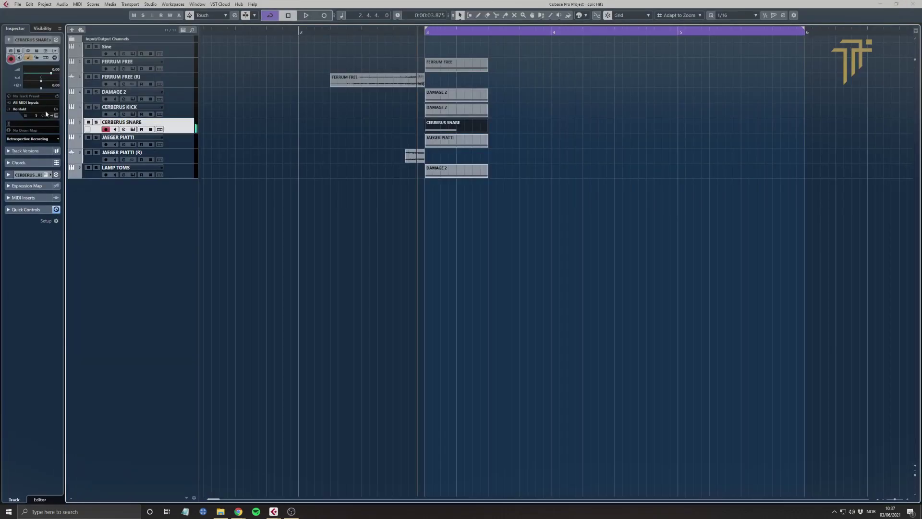
- Inspect the advanced view of the Cerberus Snare Ensemble in Kontakt and play back the hit with the snare layer
click(56, 115)
click(529, 122)
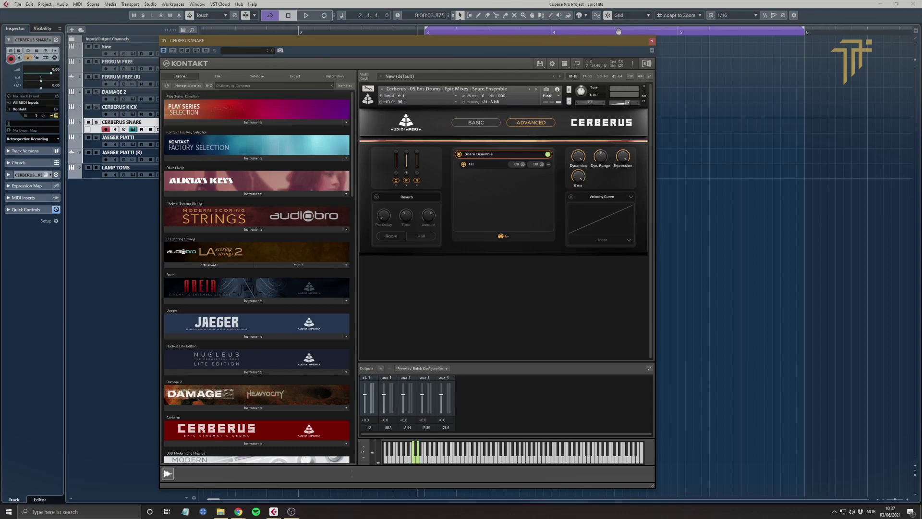
click(650, 40)
key(space)
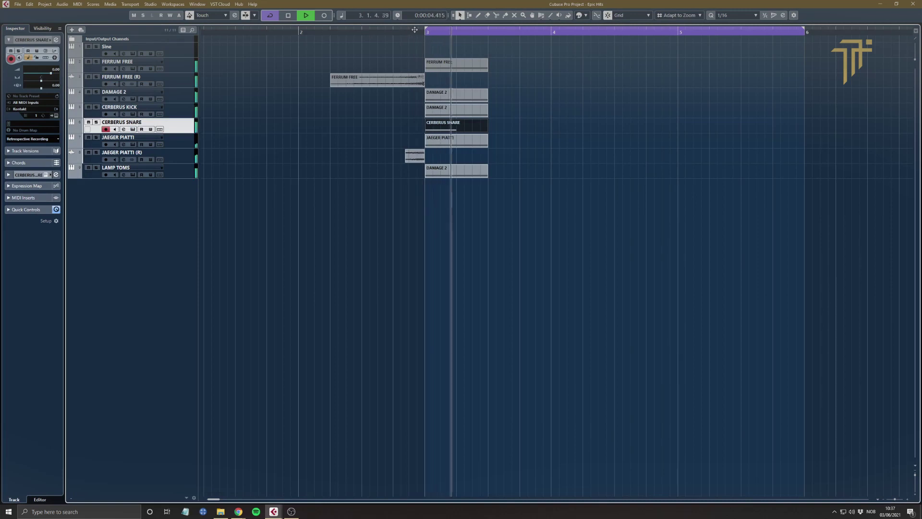
key(space)
click(426, 33)
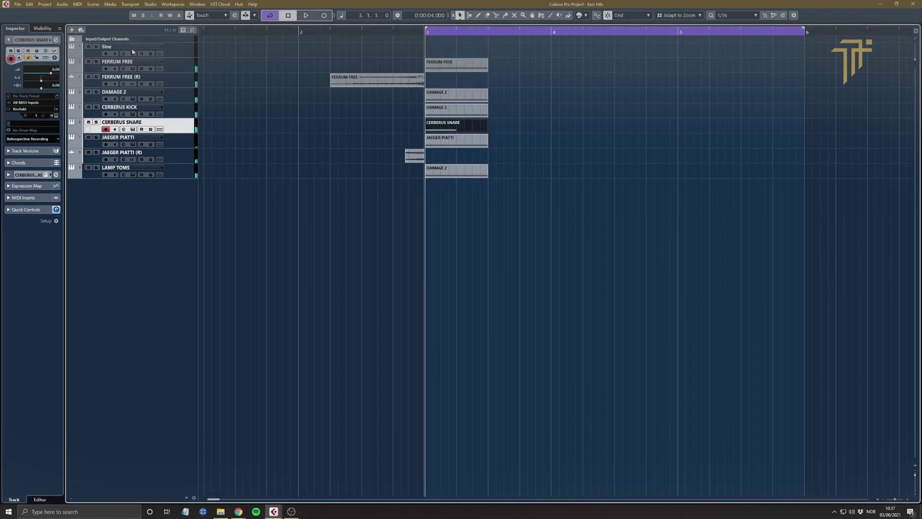
- Create a half-bar event at bar 3 on the Sine track with a one-beat C2 note and play back the hit
click(131, 50)
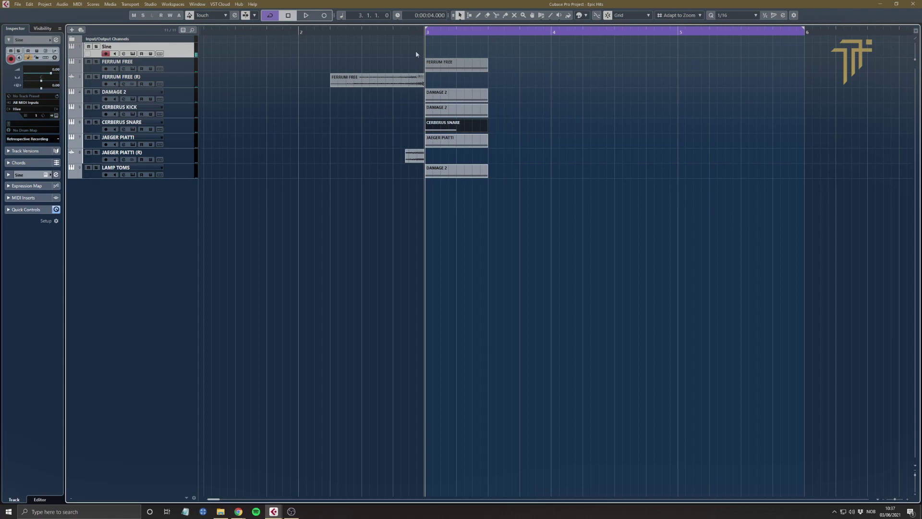
drag(429, 47, 488, 51)
double_click(481, 52)
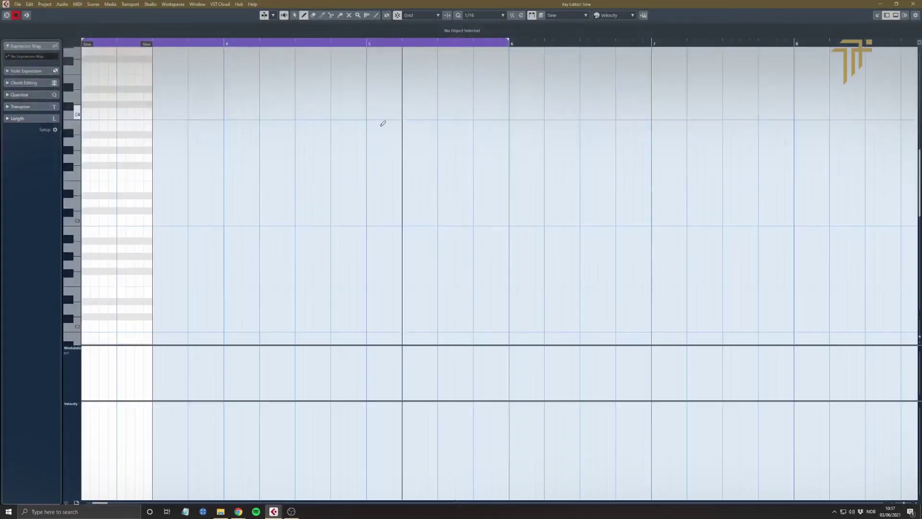
right_click(115, 134)
click(126, 137)
scroll(123, 167, down, 5)
click(86, 86)
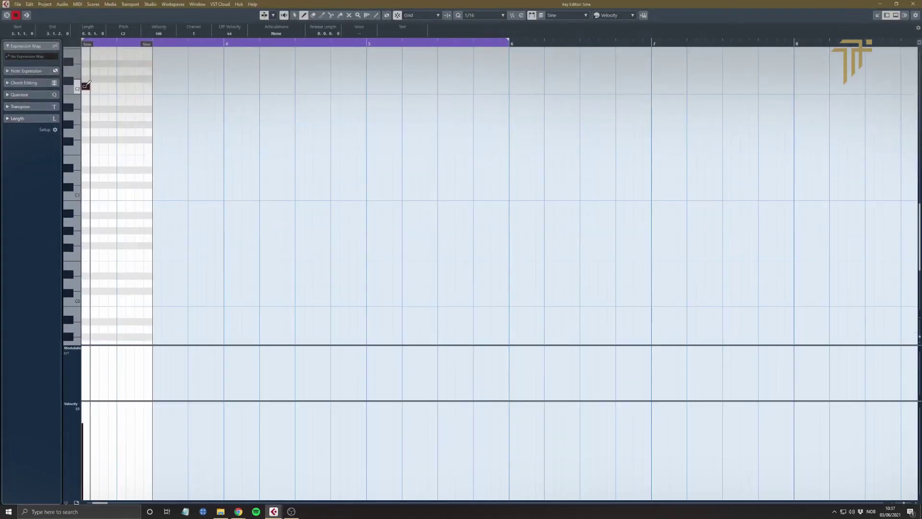
drag(87, 85, 110, 87)
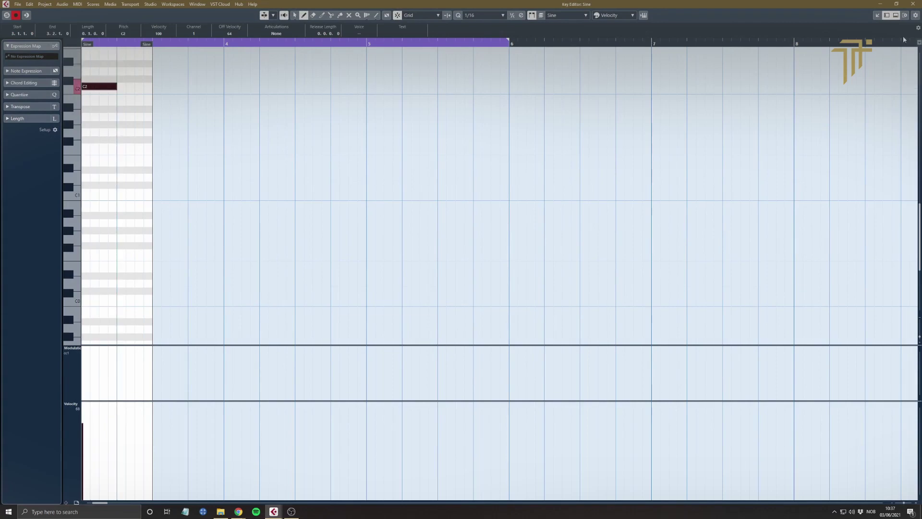
click(912, 4)
click(408, 33)
key(space)
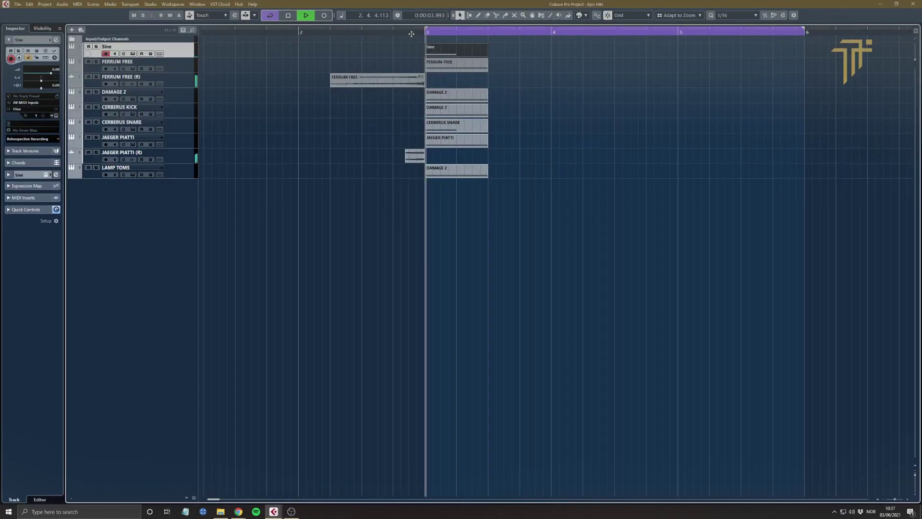
key(space)
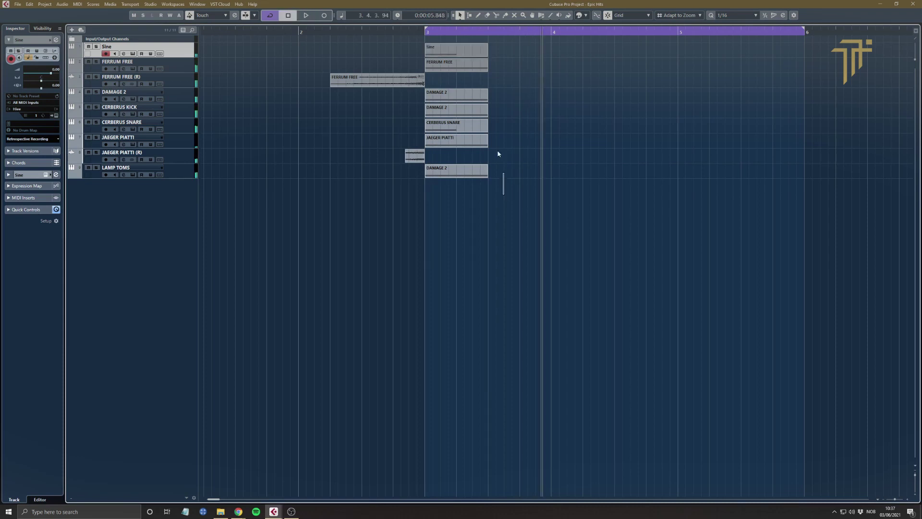
- Copy all bar 3 hit layers to bar 4, shorten the copies to one beat and play back the result
drag(498, 150, 576, 69)
click(643, 125)
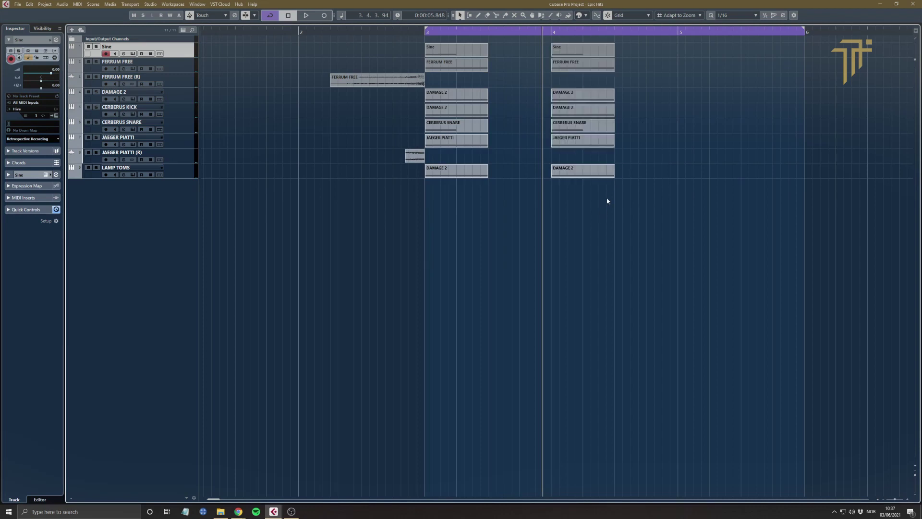
drag(639, 105, 583, 70)
key(1)
key(1)
drag(613, 147, 582, 147)
drag(613, 178, 582, 54)
key(1)
click(396, 32)
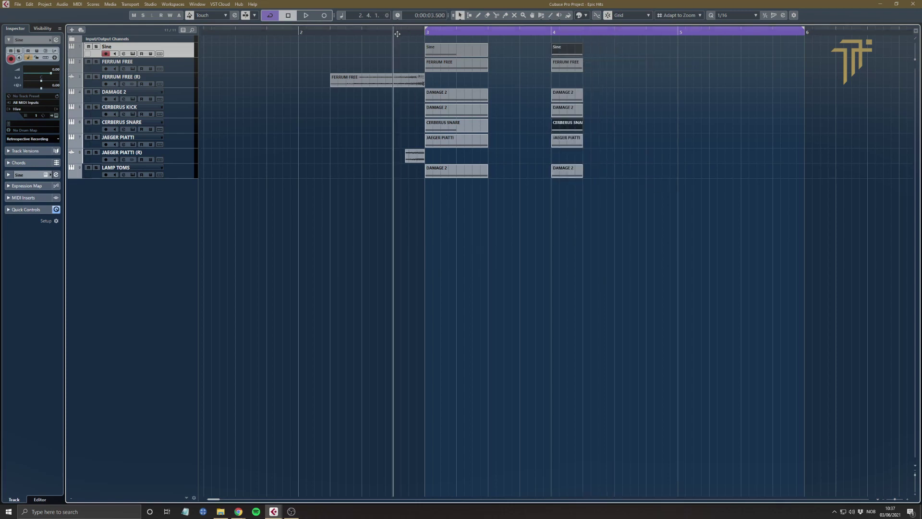
key(space)
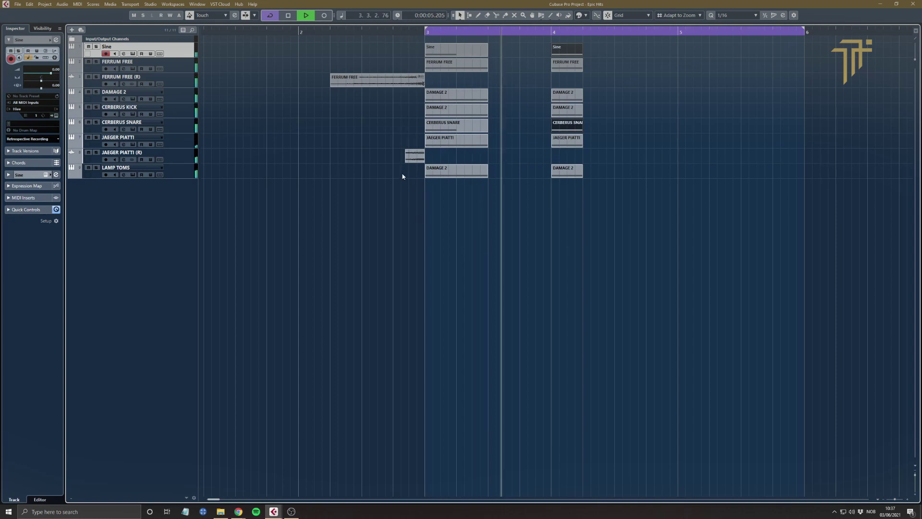
key(space)
- Extend the JAEGER PIATTI (R) riser's start back to beat 4 of bar 2, check its offline processing and play back the result
drag(405, 158, 394, 156)
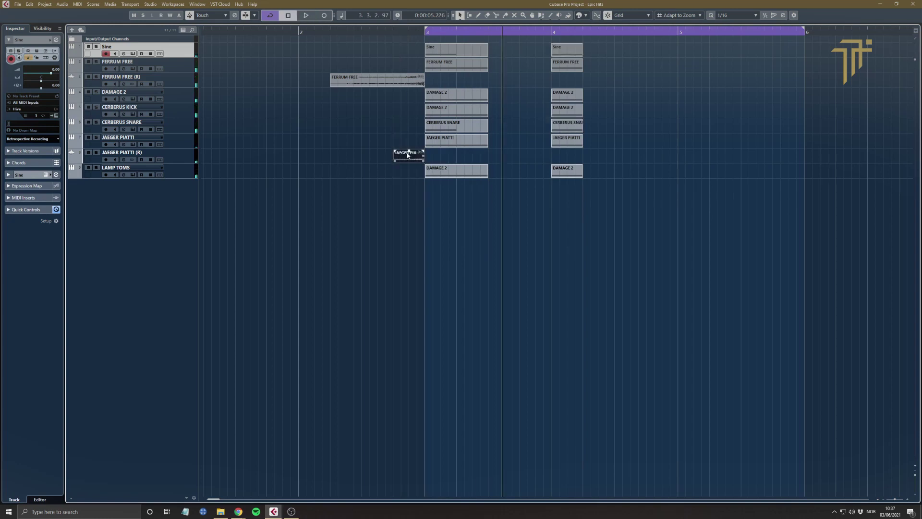
key(F7)
click(711, 165)
click(388, 33)
key(space)
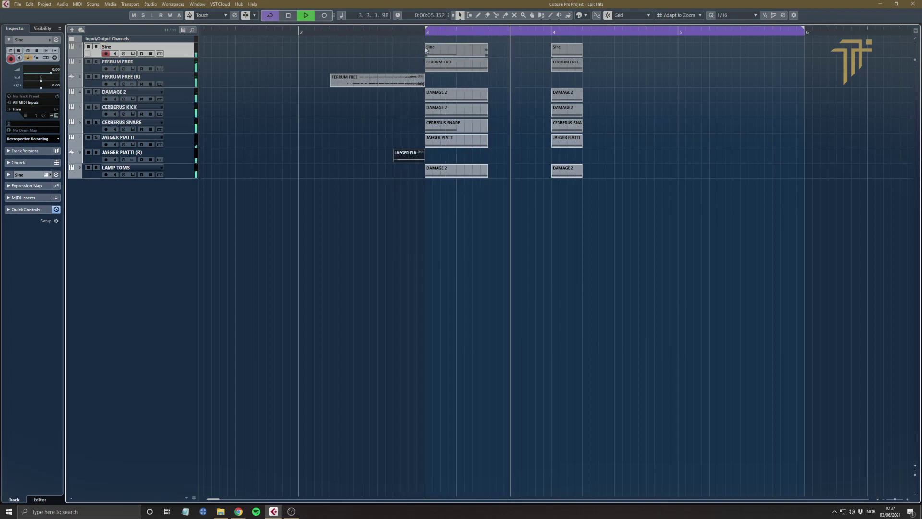
key(space)
- Copy the bar 4 hit to beat 3 of that bar, shorten it to an eighth note and duplicate it directly after itself
drag(560, 214, 570, 47)
alt+drag(571, 50, 630, 59)
key(1)
key(1)
key(ctrl+d)
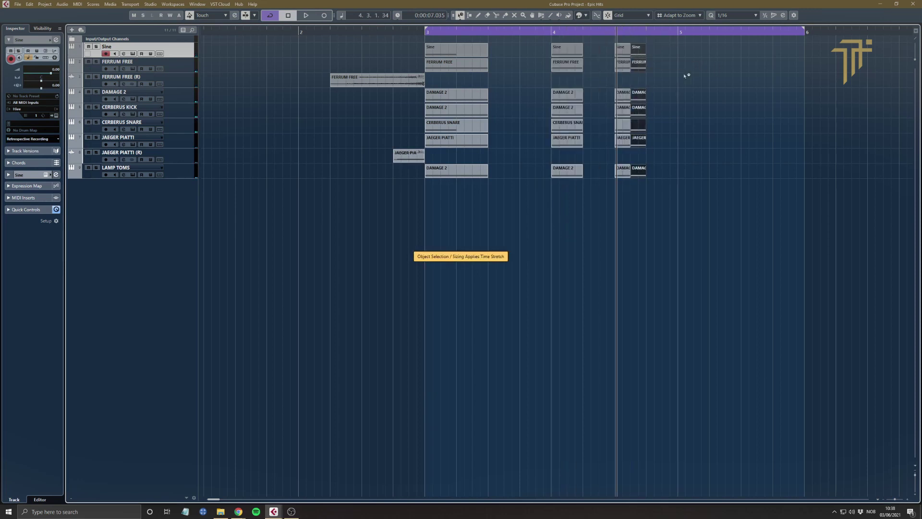
key(1)
- Trim the FERRUM FREE (R) riser to start at beat 4 of bar 2 and copy both risers with the bar 3 hit to bar 5
drag(331, 80, 394, 80)
drag(397, 213, 701, 48)
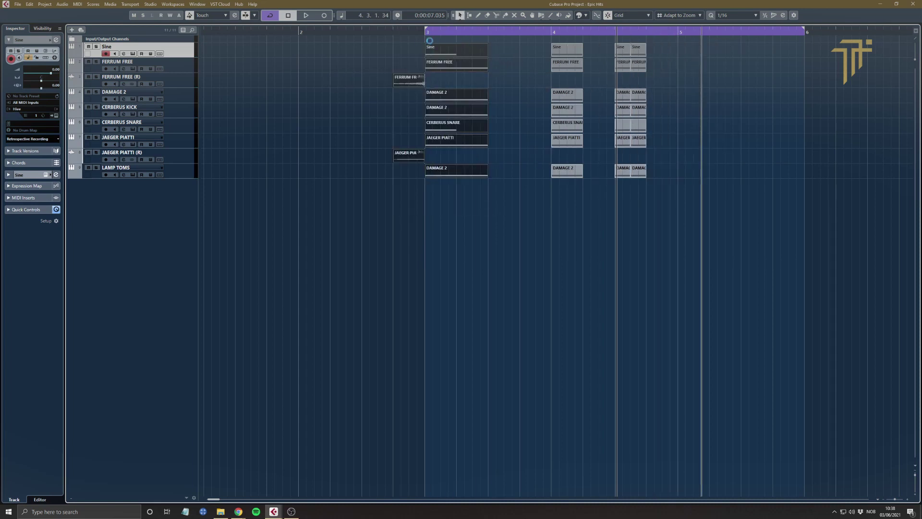
double_click(406, 39)
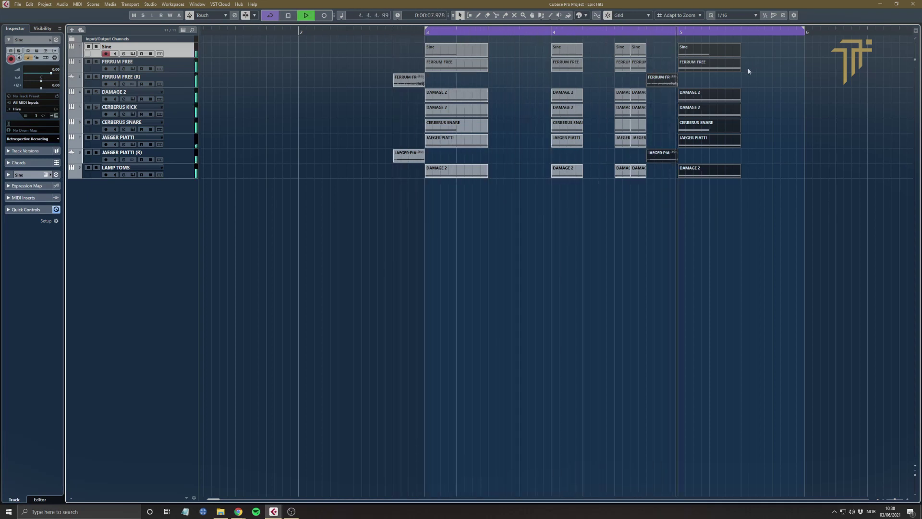
- Extend the cycle range to bar 7 and turn the bar 5 hit into two consecutive one-beat hits
drag(804, 29, 864, 34)
key(space)
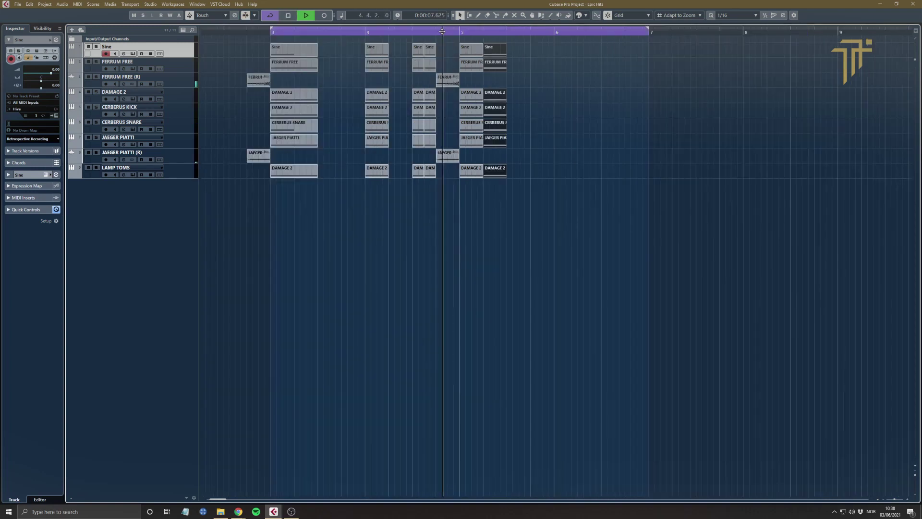
key(space)
- Build three consecutive sixteenth-note hits at beat 3 of bar 5 and copy the group to beat 4
drag(502, 197, 510, 60)
key(1)
key(1)
key(ctrl+d)
key(ctrl+d)
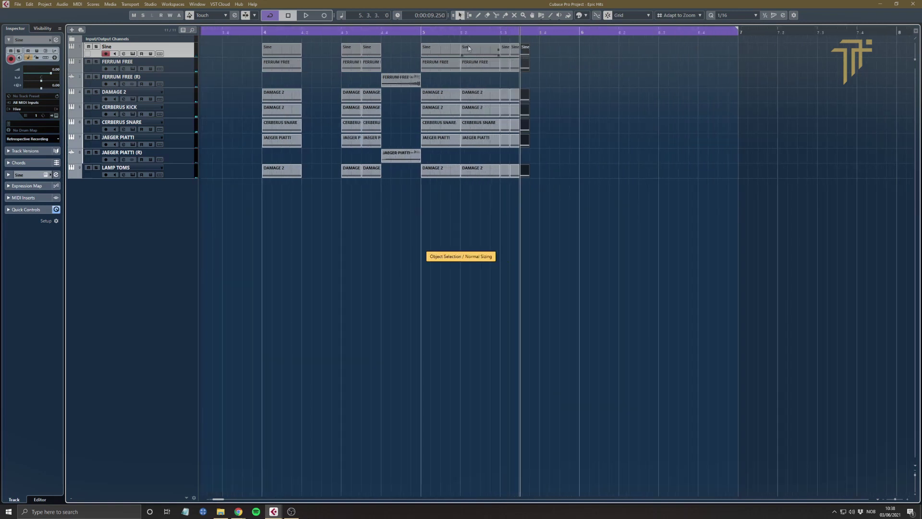
key(space)
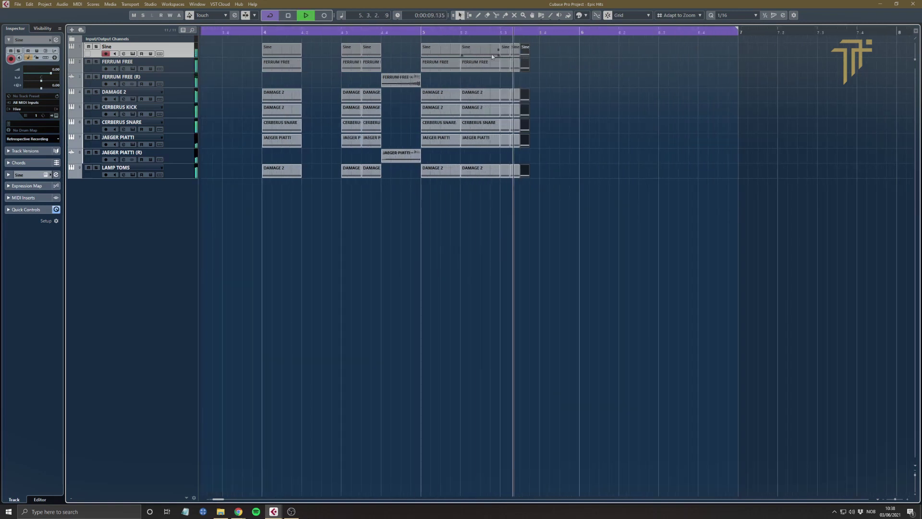
key(space)
drag(506, 180, 545, 48)
- Copy the FERRUM FREE and JAEGER PIATTI risers from before bar 5 to after bar 6 and shorten the copies to a sixteenth note
drag(448, 199, 467, 54)
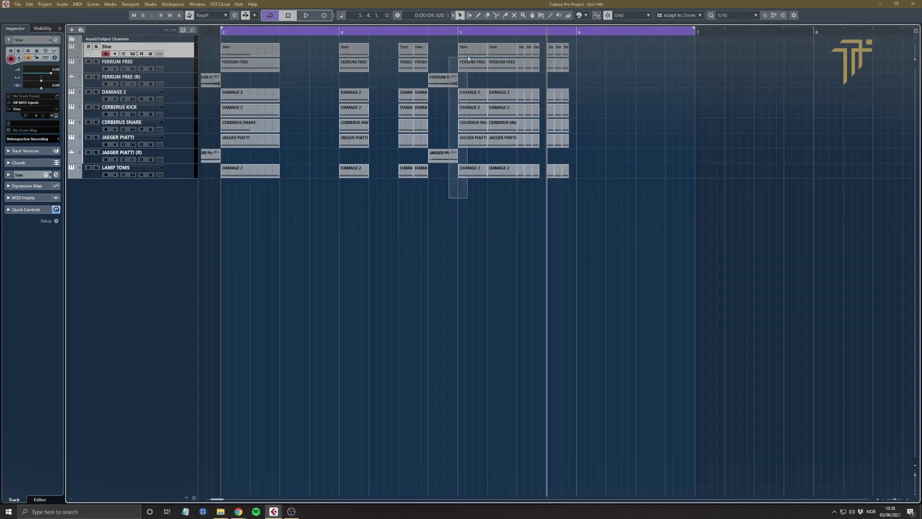
drag(450, 199, 444, 82)
drag(439, 82, 600, 85)
click(620, 105)
- Apply the offline fade-in to the shortened FERRUM FREE and JAEGER PIATTI riser copies, each as a new version
key(F7)
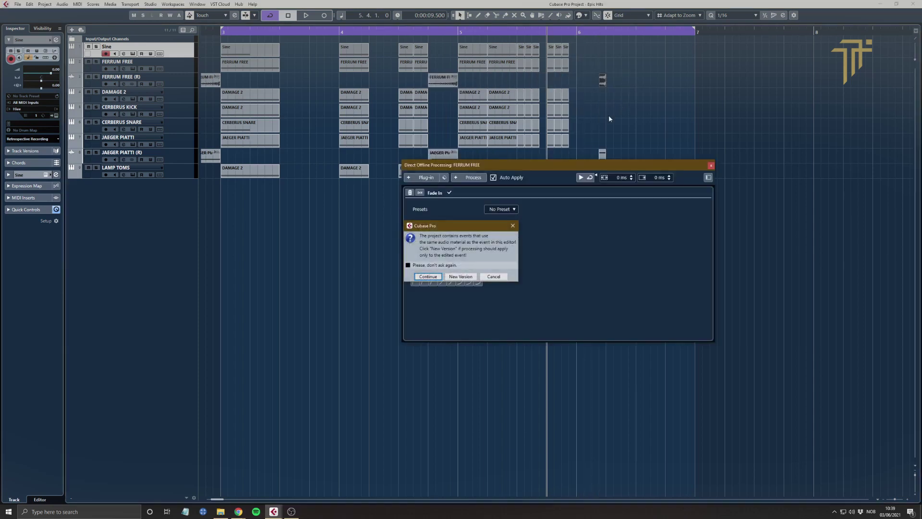
click(460, 276)
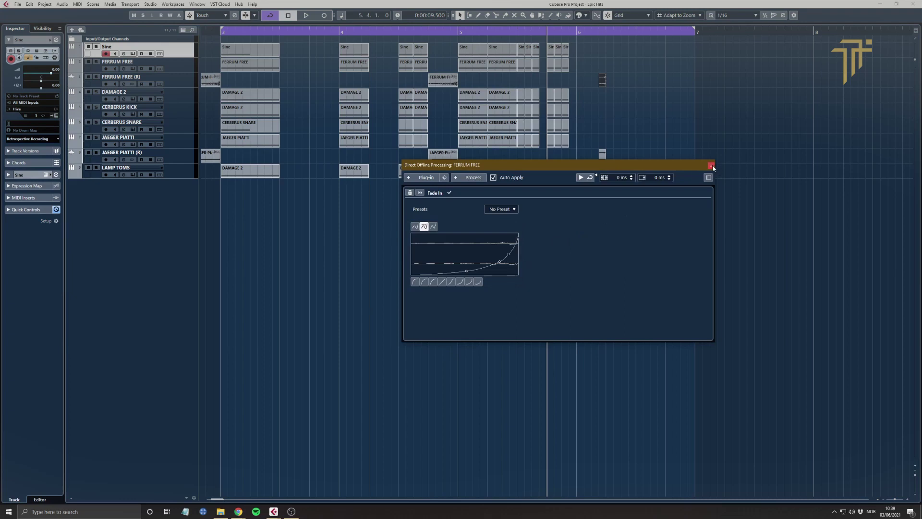
click(711, 166)
click(602, 154)
key(F7)
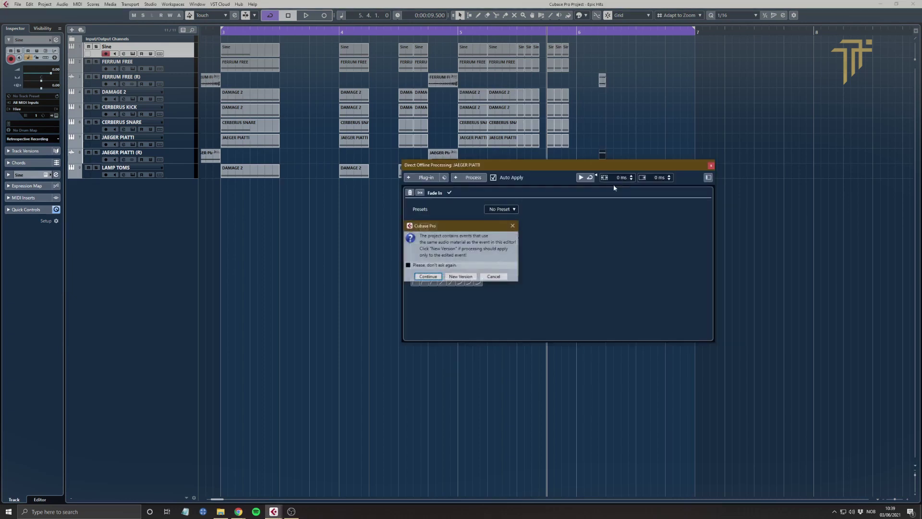
click(469, 277)
click(711, 166)
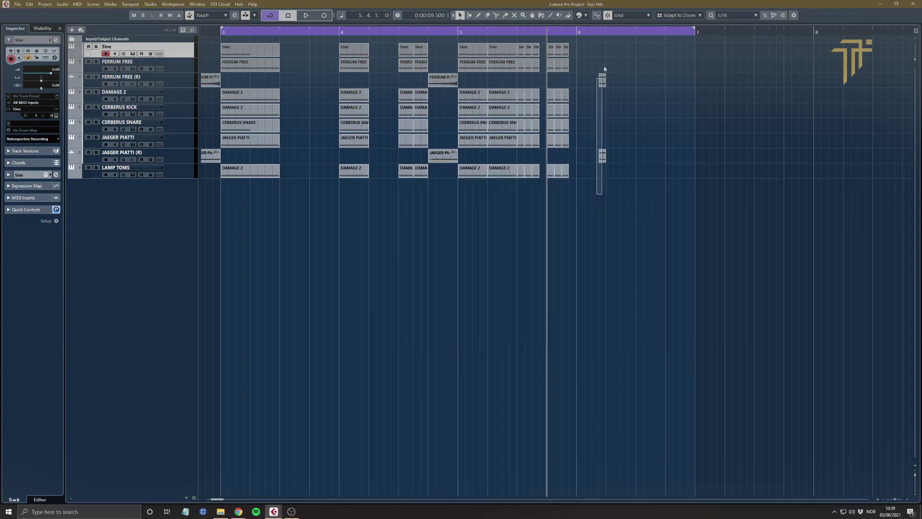
- Move the two short risers to end at bar 6 and copy the two-bar hit pattern from bar 3 to bar 6
click(602, 80)
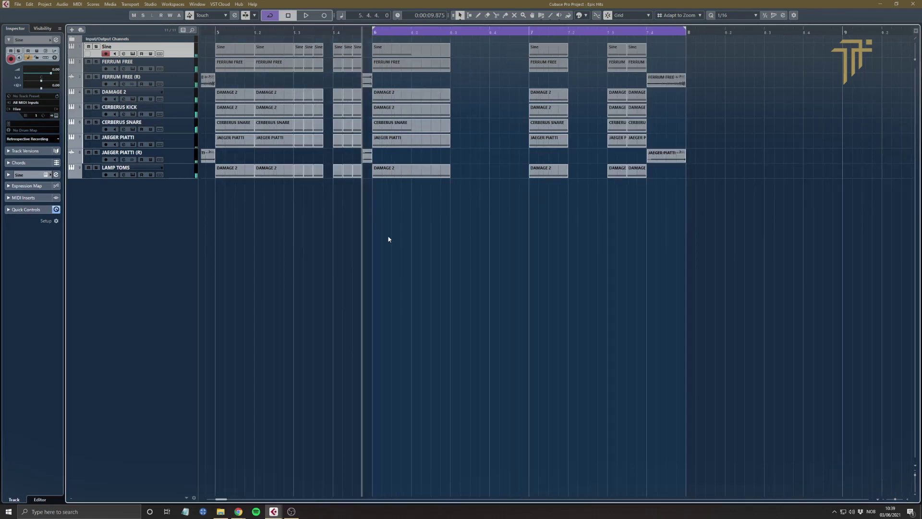
- Audition the Submority AERA samples in MediaBay and add AERA PING Contact as a new audio track below LAMP TOMS
key(F5)
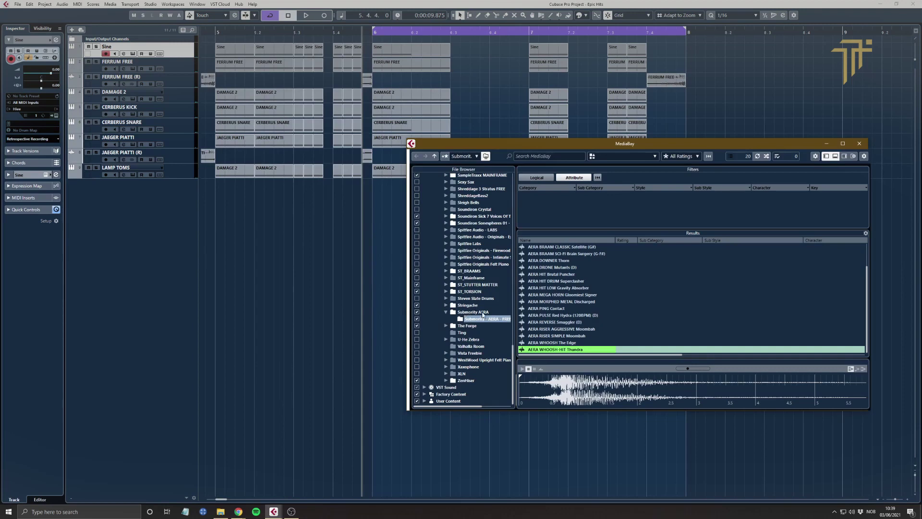
scroll(588, 330, up, 2)
click(554, 289)
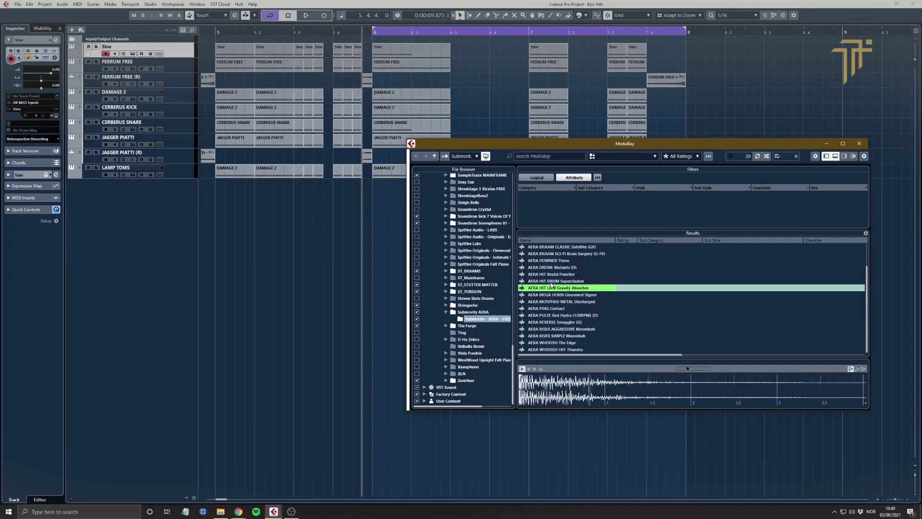
click(551, 282)
key(Up)
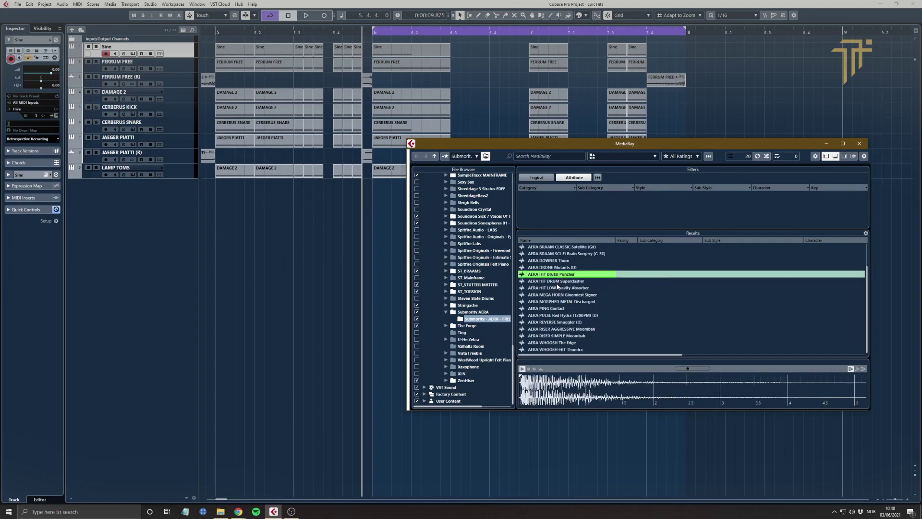
click(571, 309)
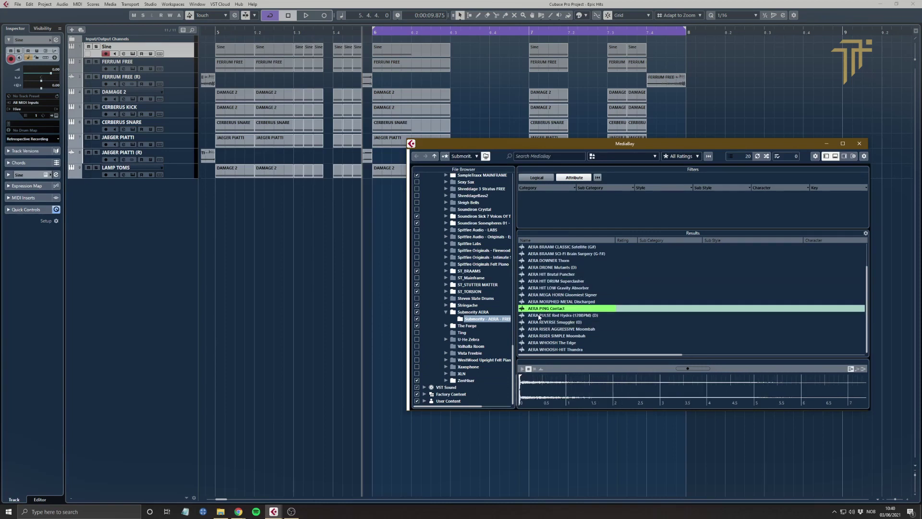
drag(531, 307, 186, 180)
click(510, 316)
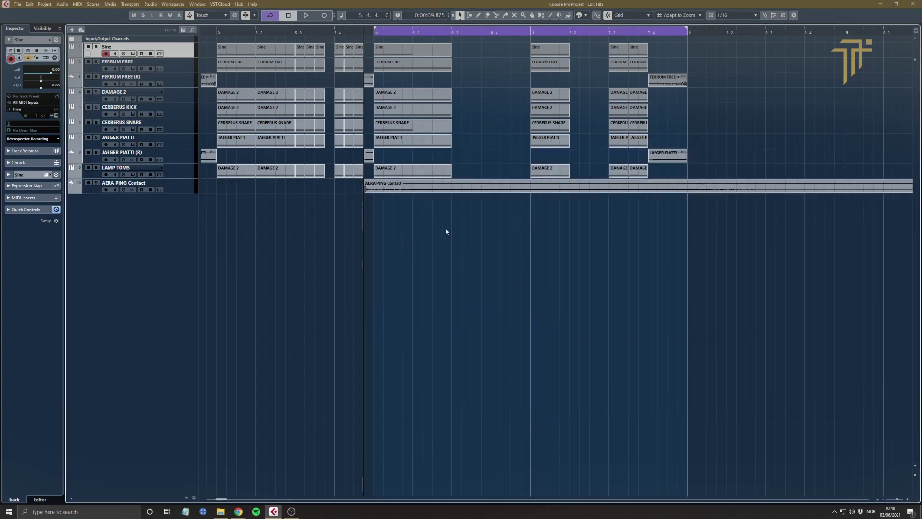
- Align the AERA PING Contact clip to bar 6, trim it to two beats with a fade-out, and duplicate it through bar 7
drag(423, 190, 433, 191)
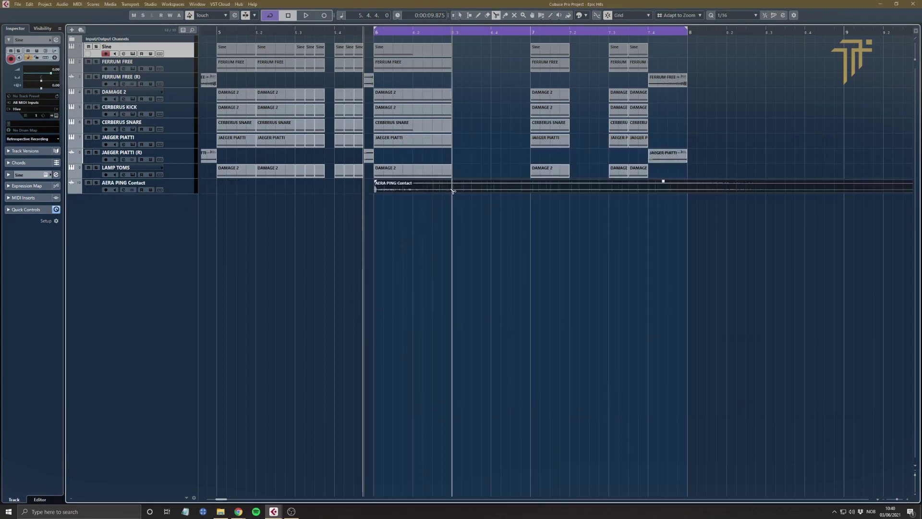
alt+click(453, 190)
key(Delete)
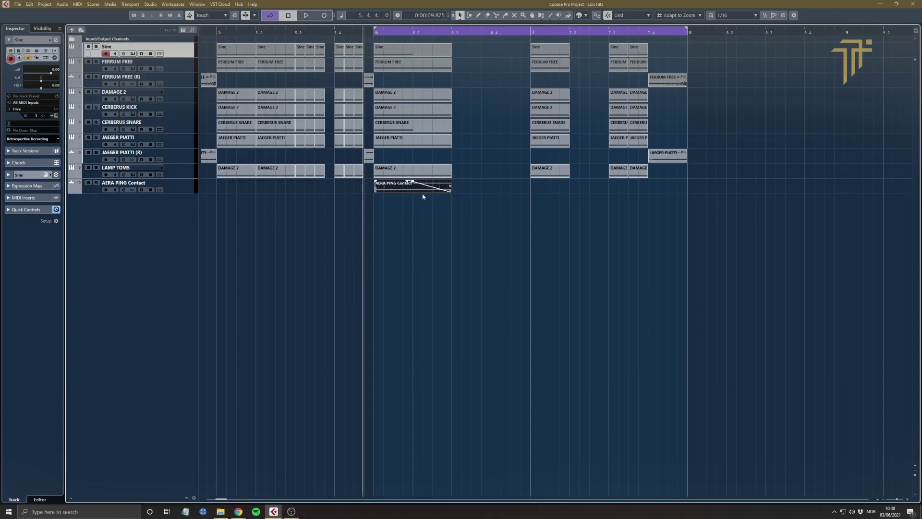
key(ctrl+d)
key(ctrl+d)
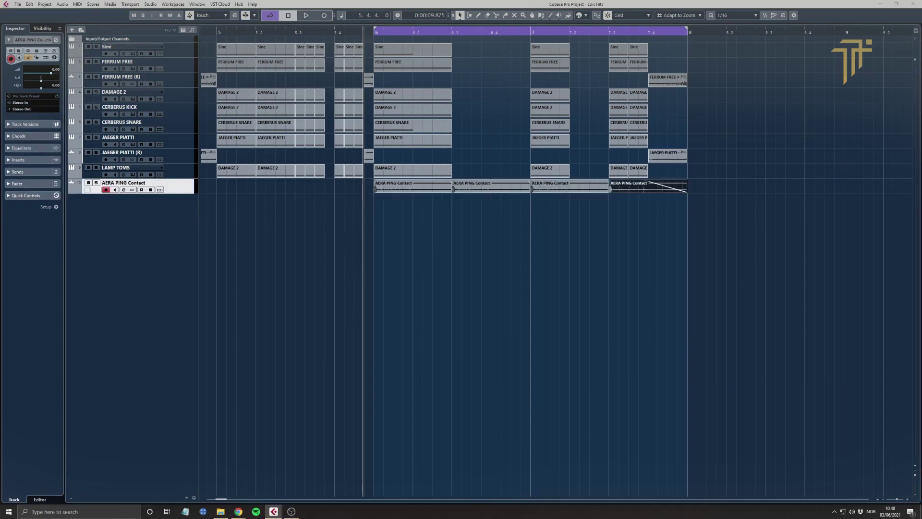
- Add the Sonsig Rev-A reverb to the soloed AERA PING Contact track with the Deep Ambience preset and a 10:90 % blend
click(96, 182)
key(space)
click(552, 163)
click(569, 247)
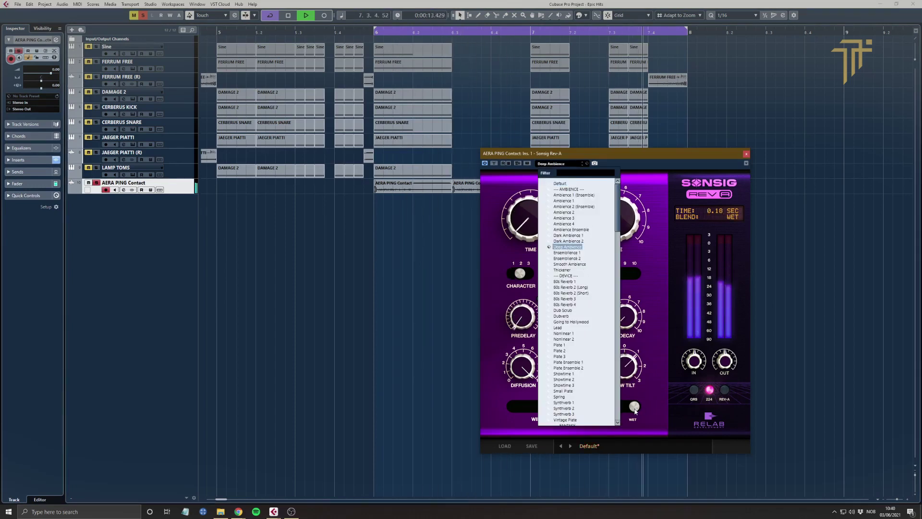
drag(634, 410, 630, 412)
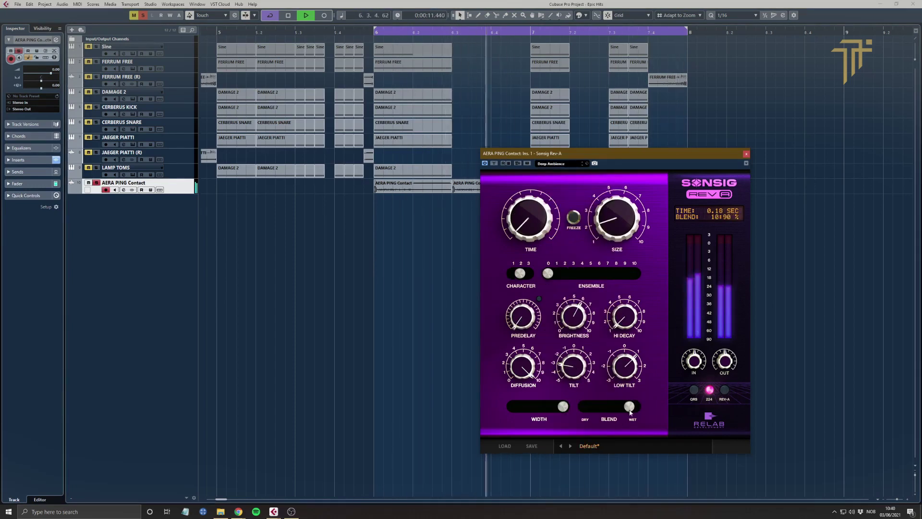
key(space)
click(95, 185)
click(745, 154)
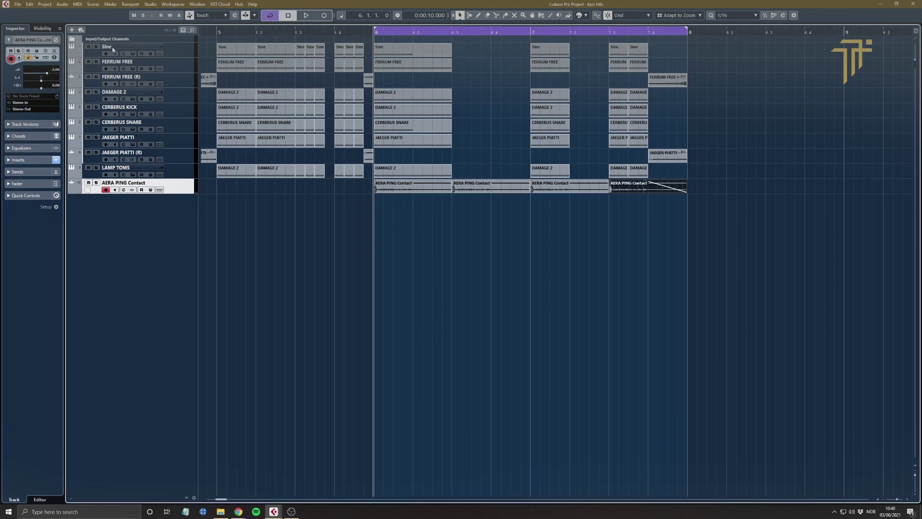
- Equalize the soloed Sine track with Frequency, cutting around 155 Hz, cutting 24 dB at 1.10 kHz and boosting around 28 Hz
click(109, 48)
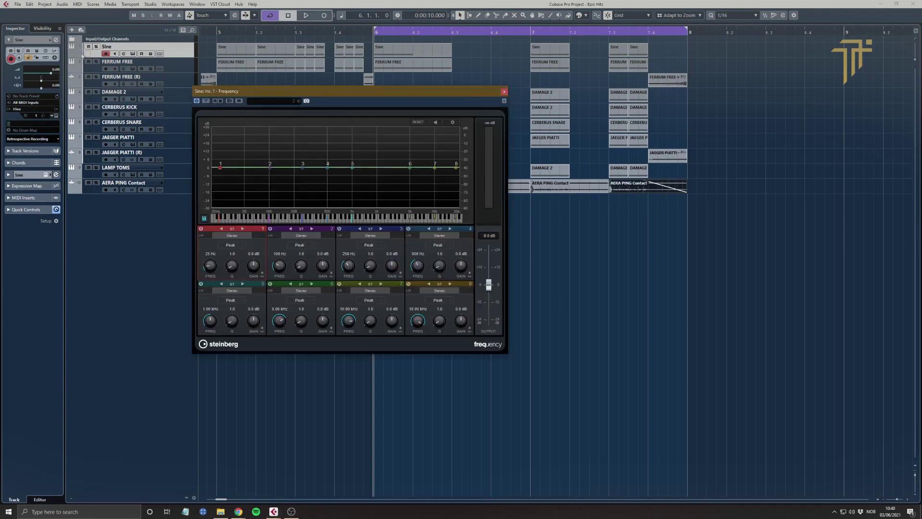
click(96, 47)
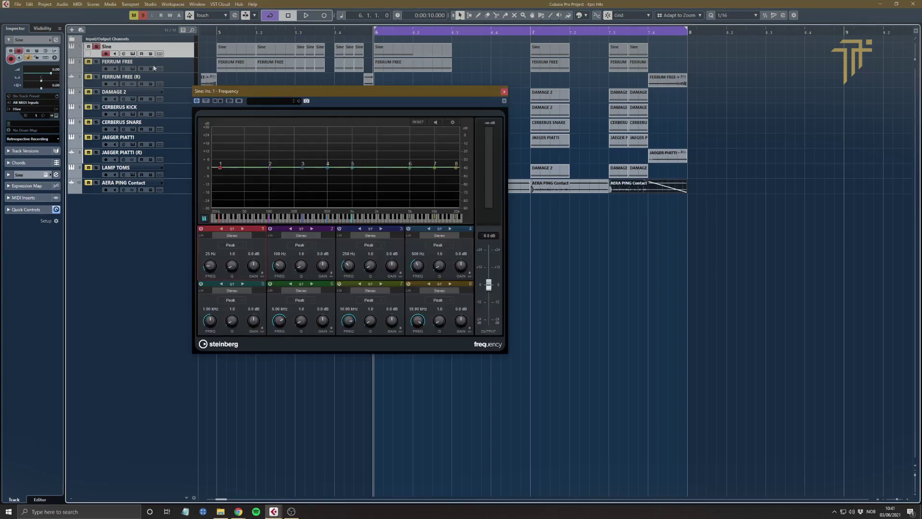
key(space)
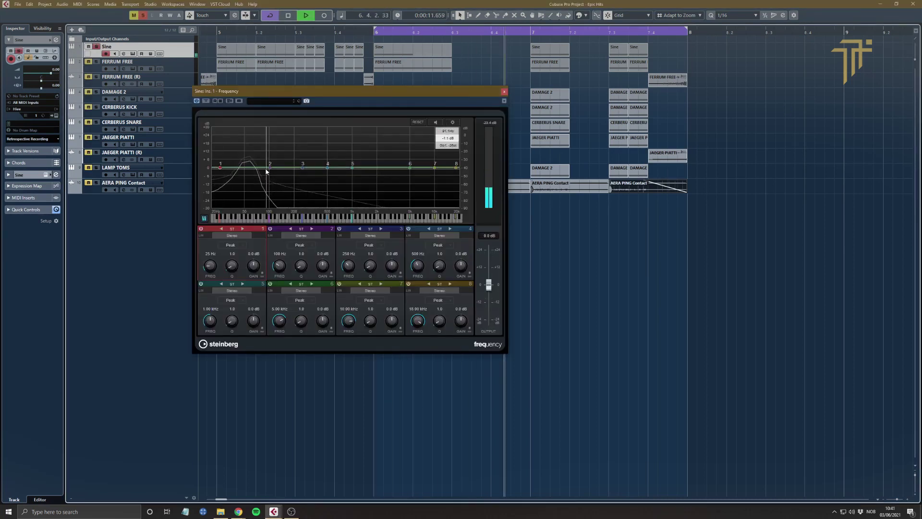
drag(270, 169, 363, 201)
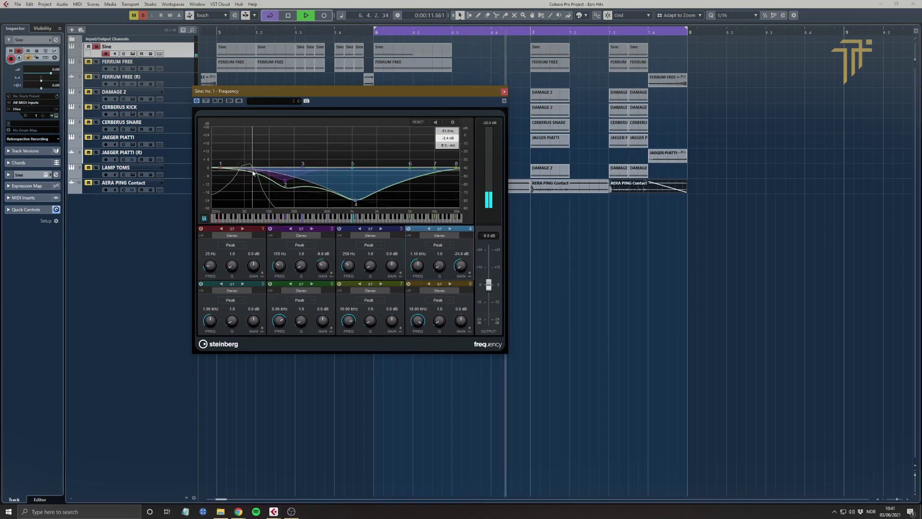
drag(220, 171, 222, 161)
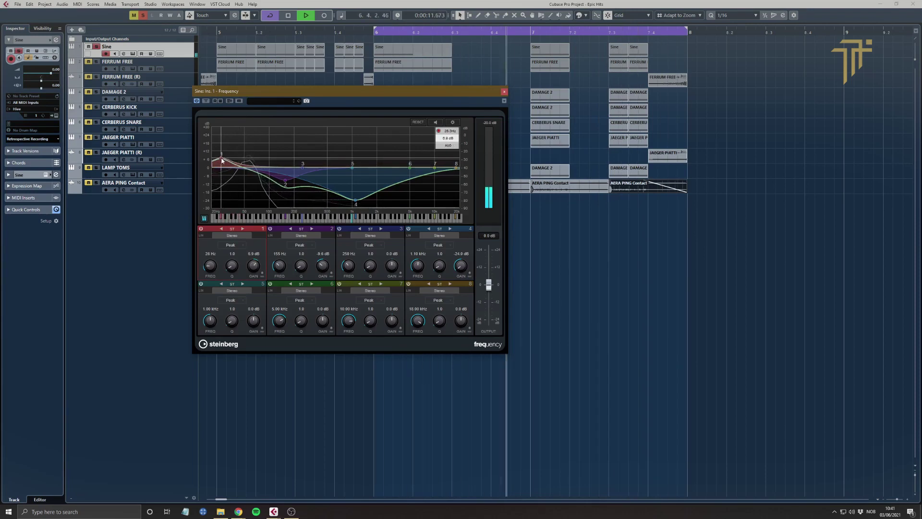
click(503, 91)
key(space)
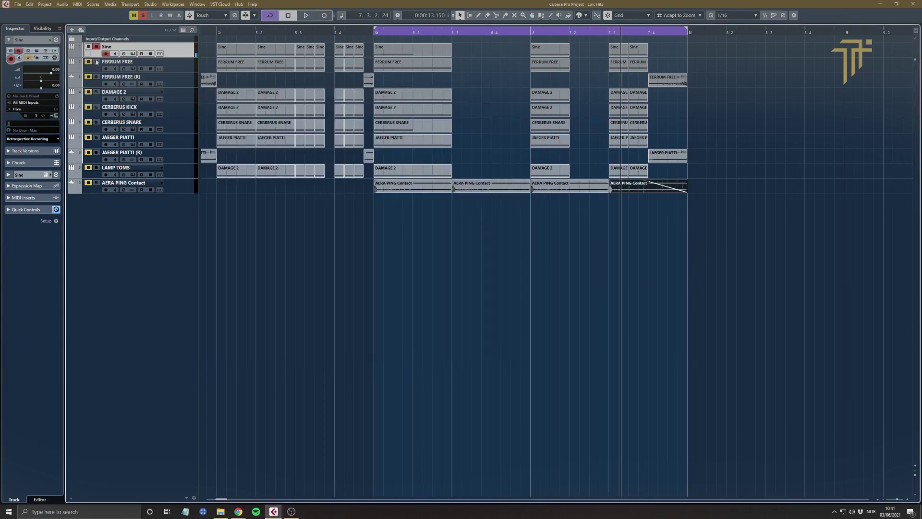
- Equalize the soloed FERRUM FREE track with Frequency, cutting 4.5 dB at 72 Hz and about 6 dB at 23 Hz, then unsolo it
key(space)
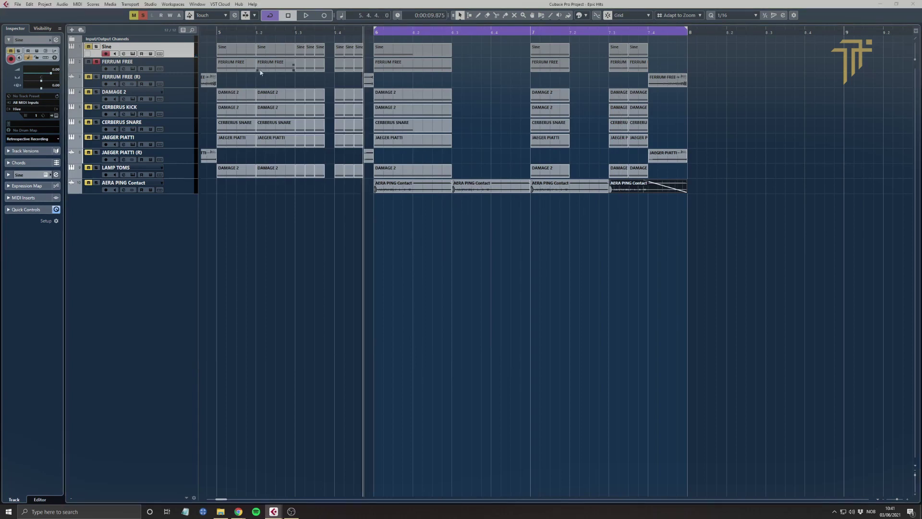
click(115, 63)
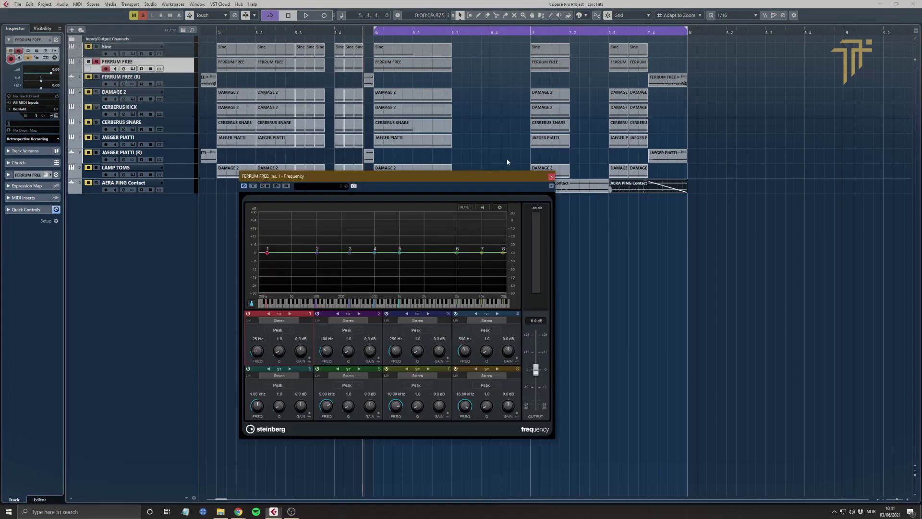
key(space)
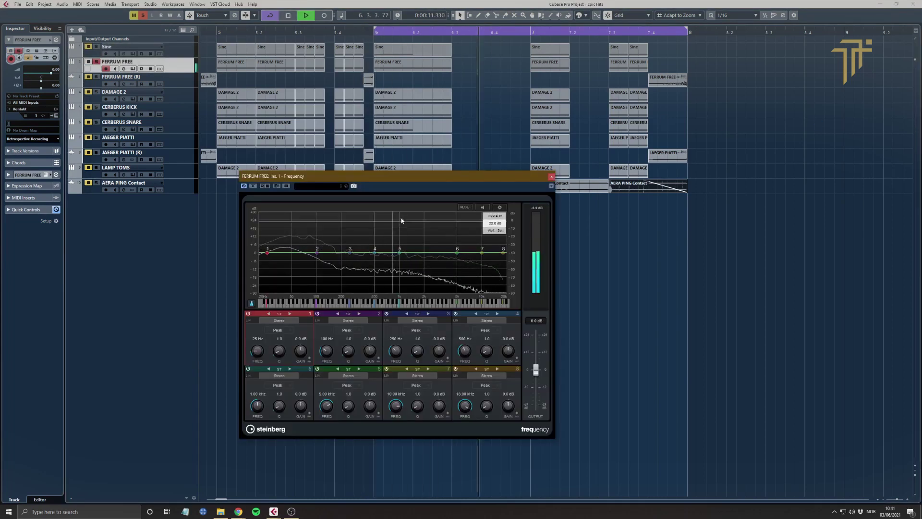
drag(317, 253, 304, 259)
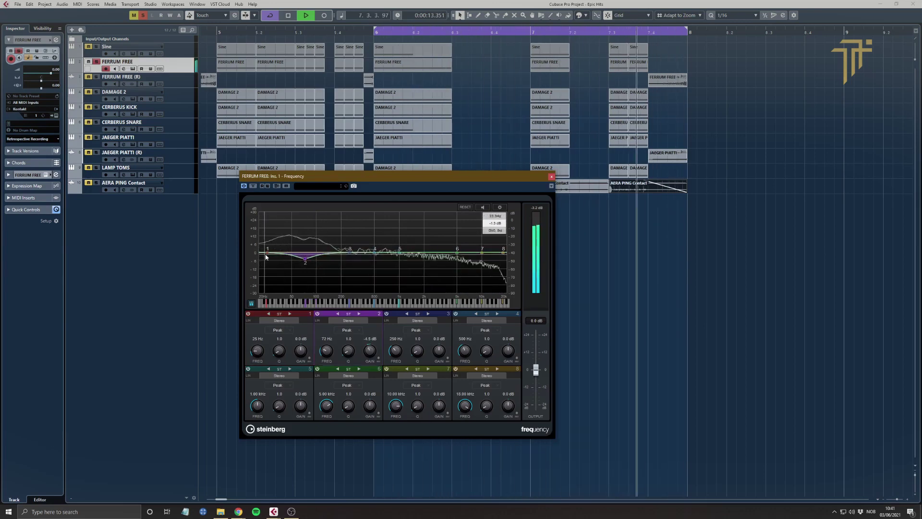
drag(268, 252, 264, 263)
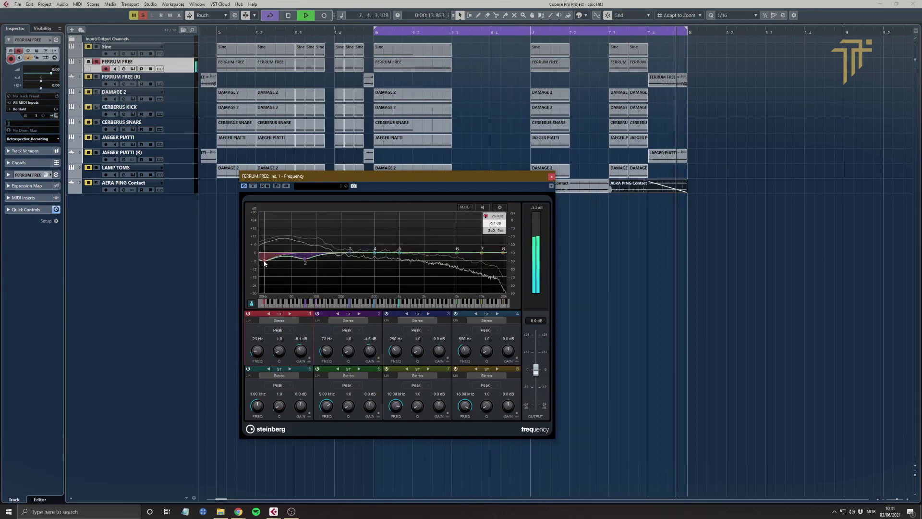
key(space)
click(552, 176)
click(96, 62)
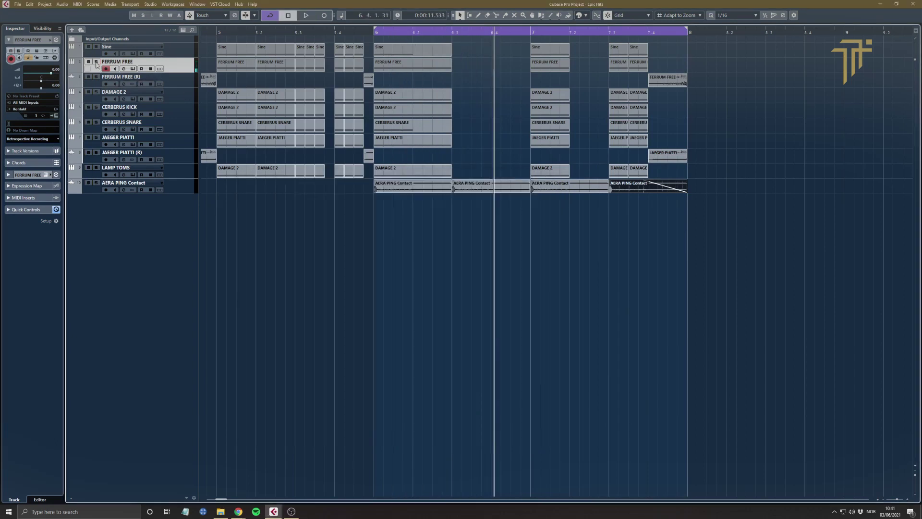
- Equalize the soloed DAMAGE 2 track with Frequency, cutting 3.2 dB at 22 Hz and boosting 1.1 dB at 137 Hz
click(111, 94)
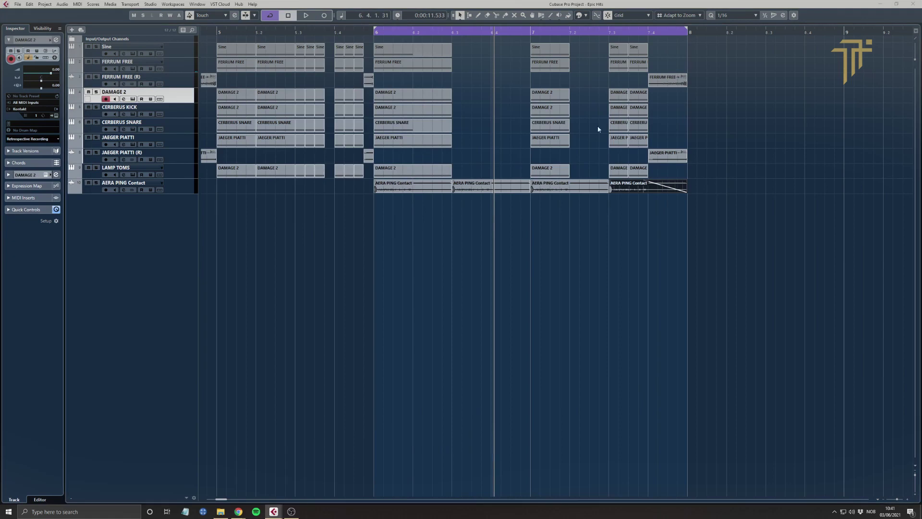
click(96, 91)
key(space)
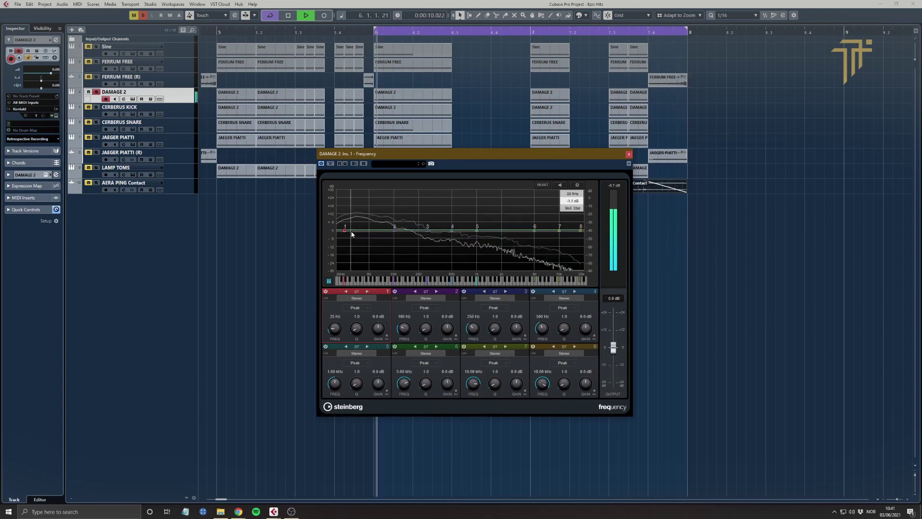
drag(345, 231, 406, 230)
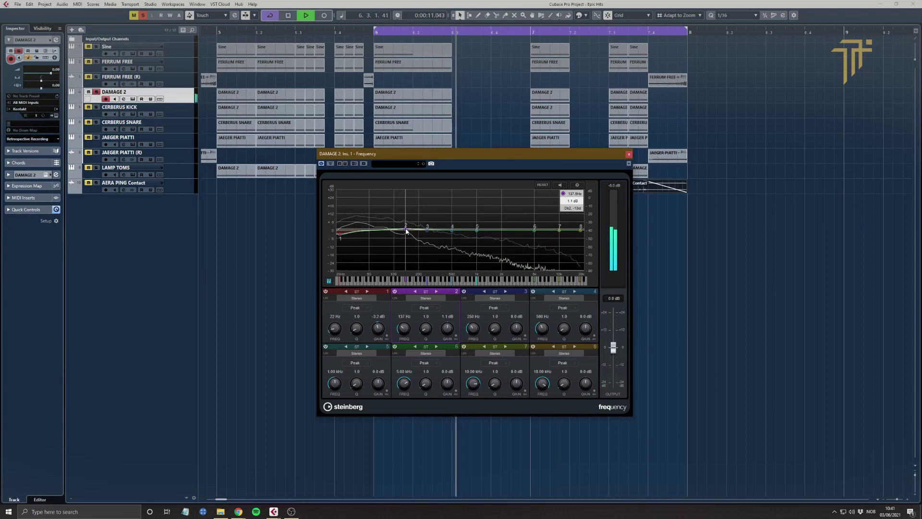
click(629, 155)
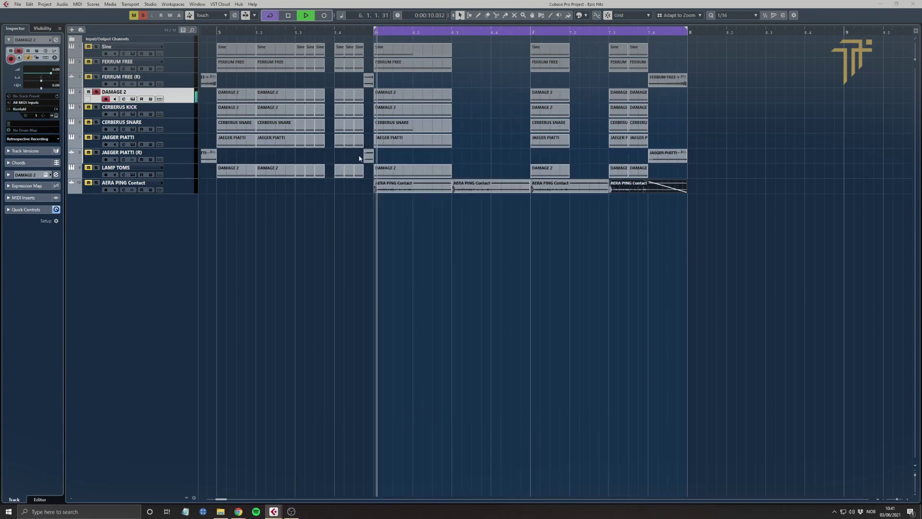
key(space)
click(96, 92)
- Equalize the soloed CERBERUS KICK track with a Frequency boost of about 3.5 dB around 170 Hz, and unsolo the track
key(space)
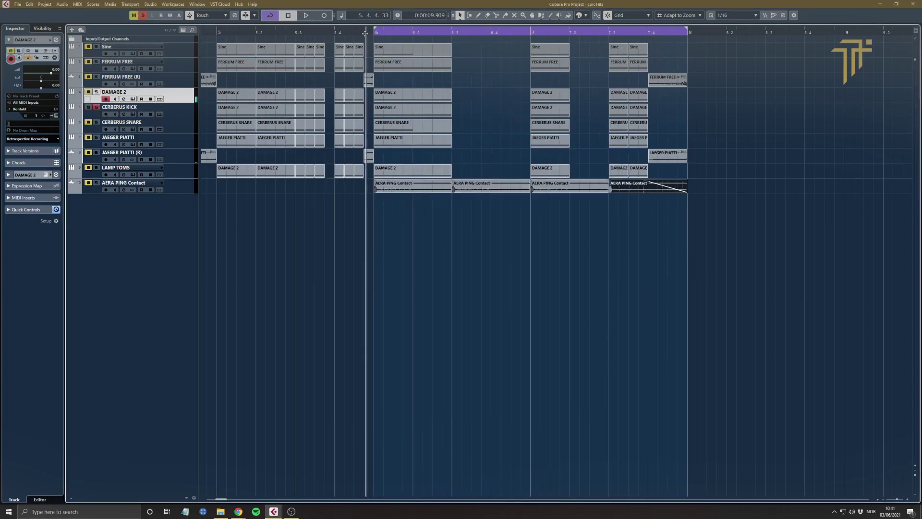
key(Down)
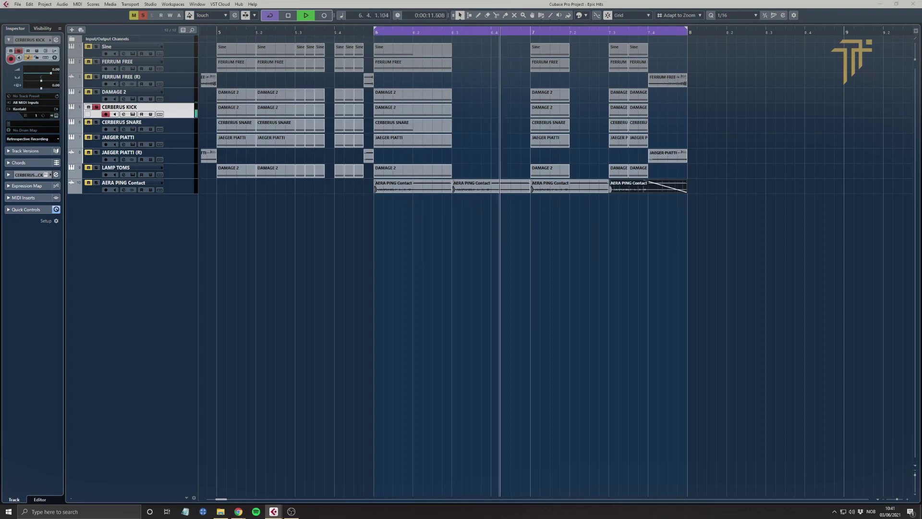
key(e)
drag(388, 287, 406, 282)
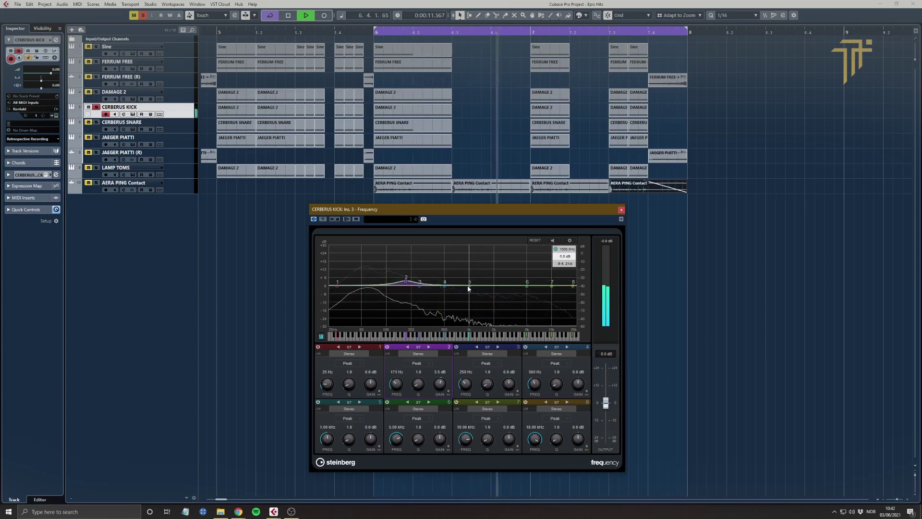
click(621, 210)
click(96, 107)
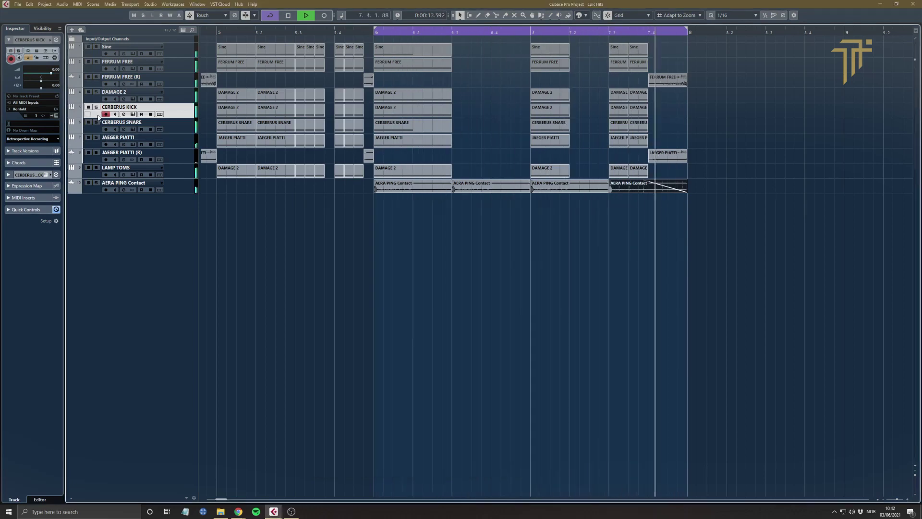
- Insert the OTT compressor on the soloed CERBERUS SNARE track, reduce its upward compression while listening, and clear the solo
click(96, 122)
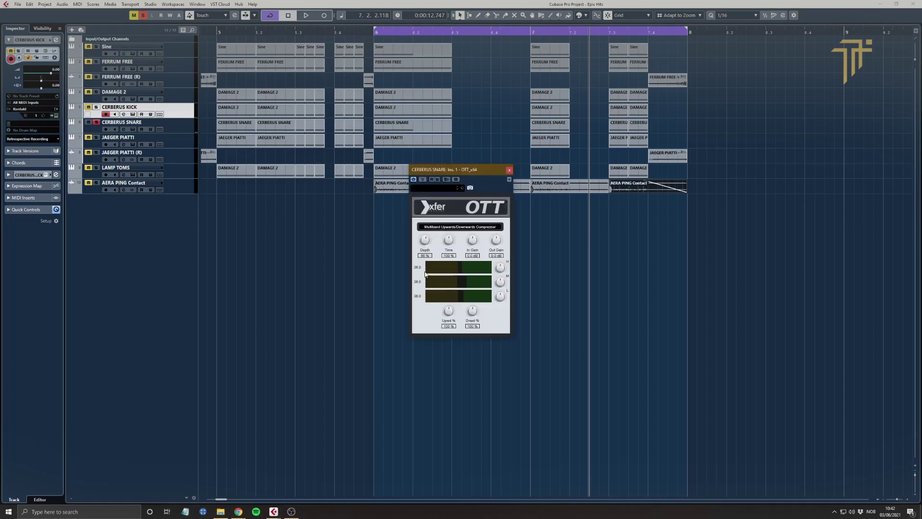
key(space)
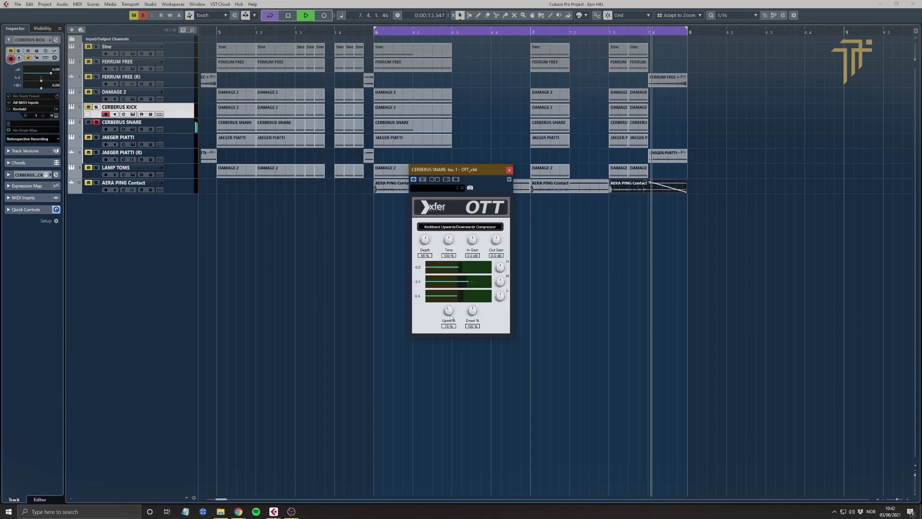
click(509, 171)
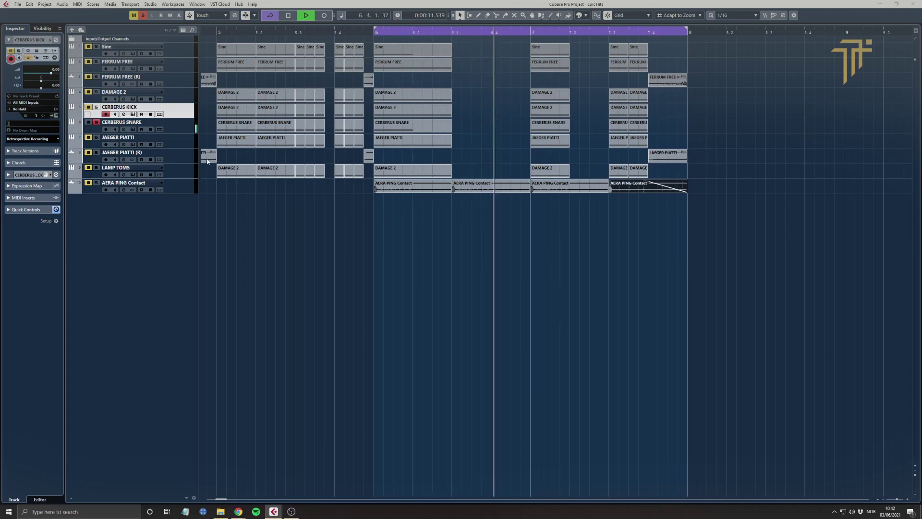
key(space)
click(143, 15)
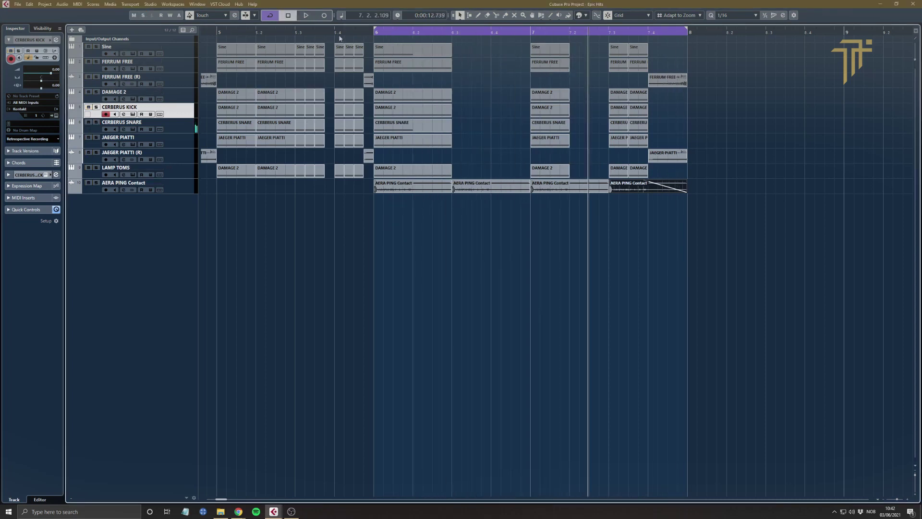
- Play back the full mix from late in bar 5 through the bar 6 to 7 cycle to check the balance
click(325, 33)
key(space)
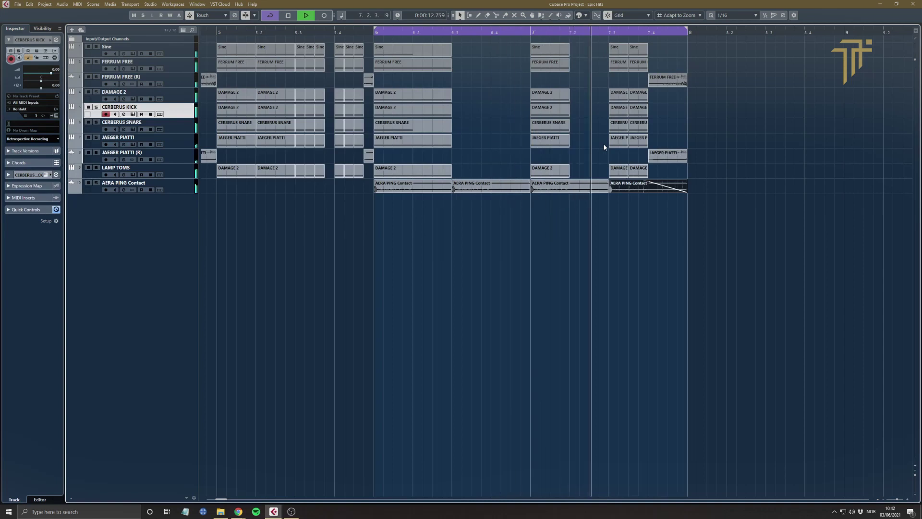
key(space)
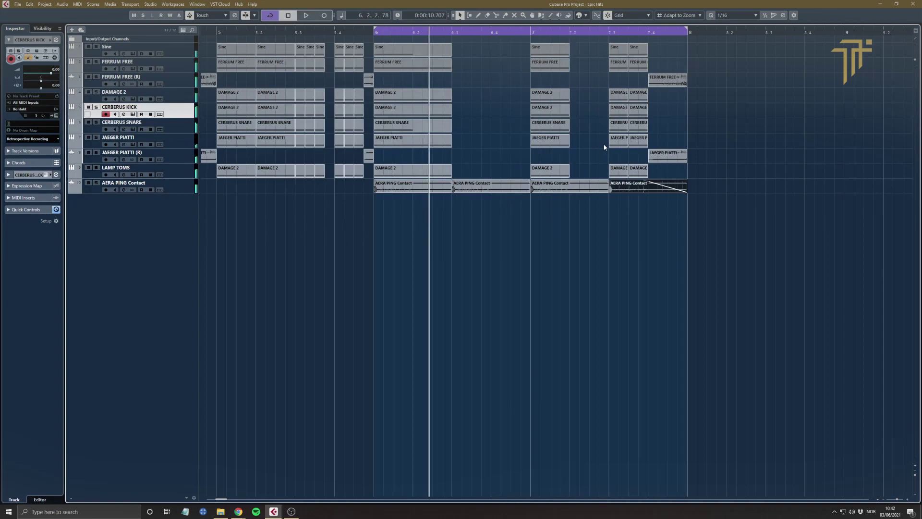
drag(413, 30, 413, 27)
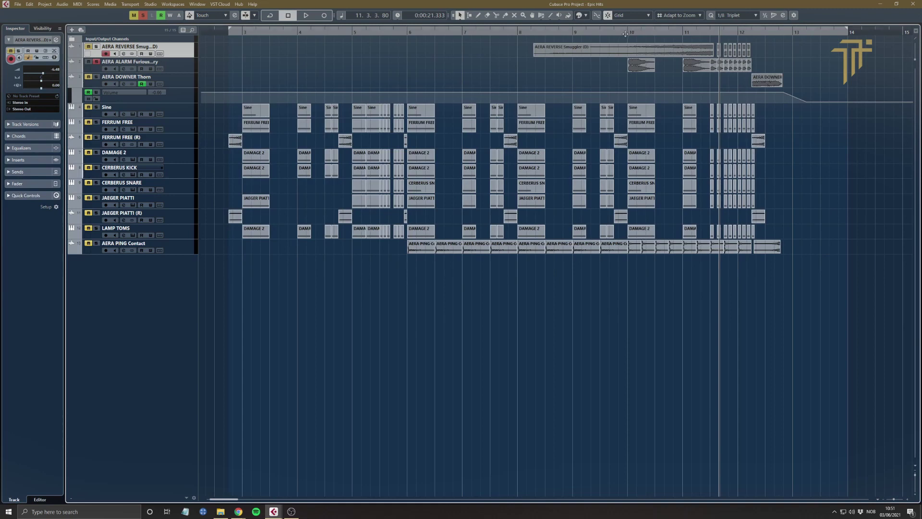
- Play the extended arrangement from just before bar 3 with all tracks unsoloed
drag(625, 34, 625, 31)
key(space)
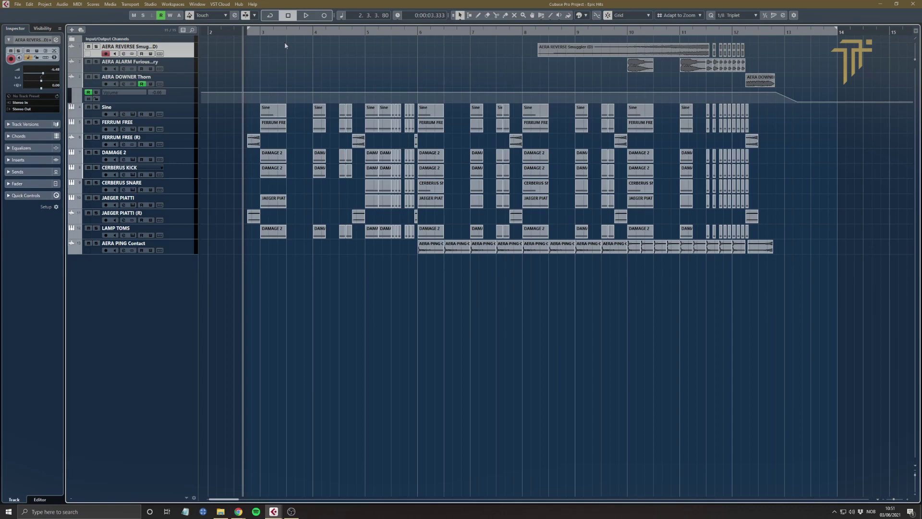
key(space)
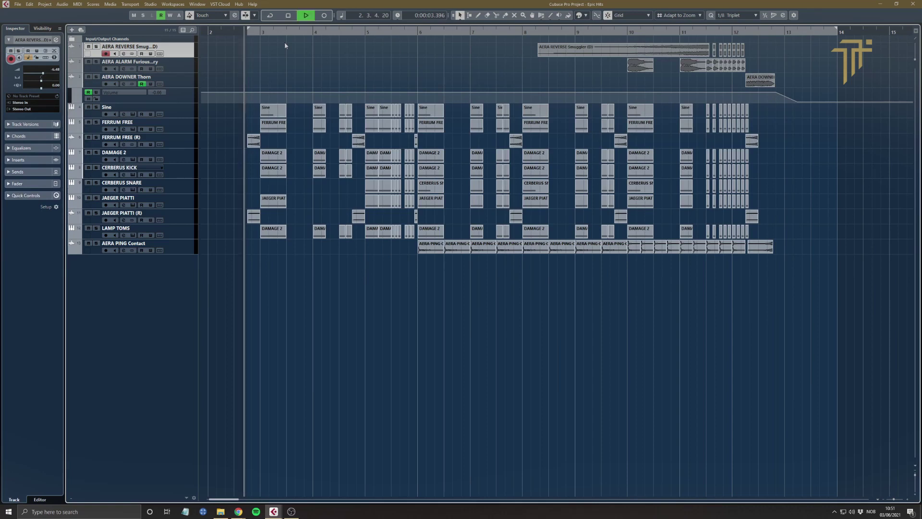